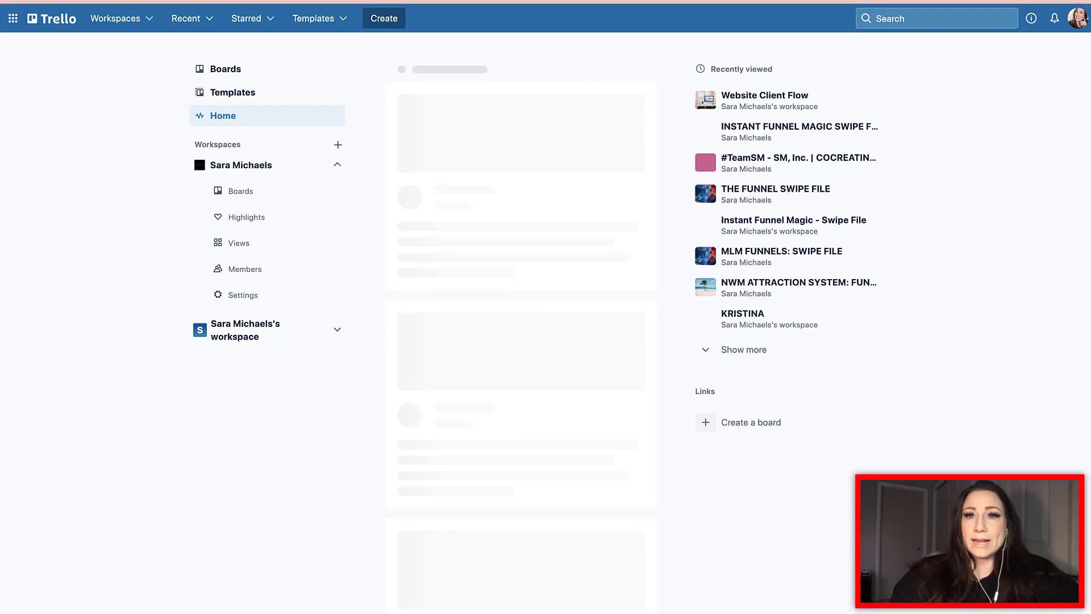
# Step: Open the recently viewed Website Client Flow board in Trello
pyautogui.click(766, 104)
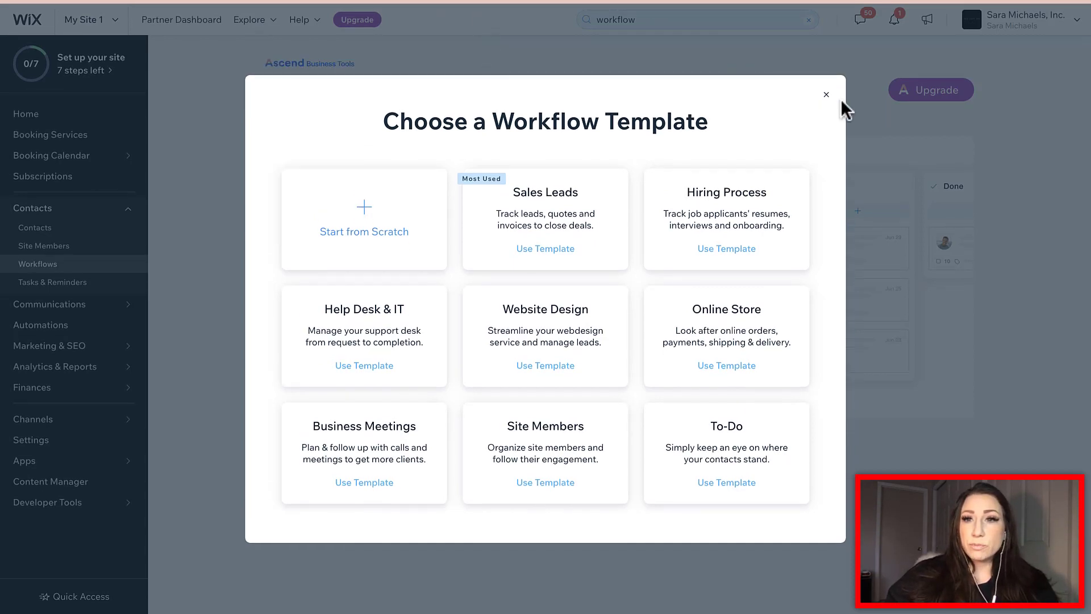
# Step: In Wix, close the workflow template chooser, and from the site editor go to the dashboard's Workflows page
pyautogui.click(826, 94)
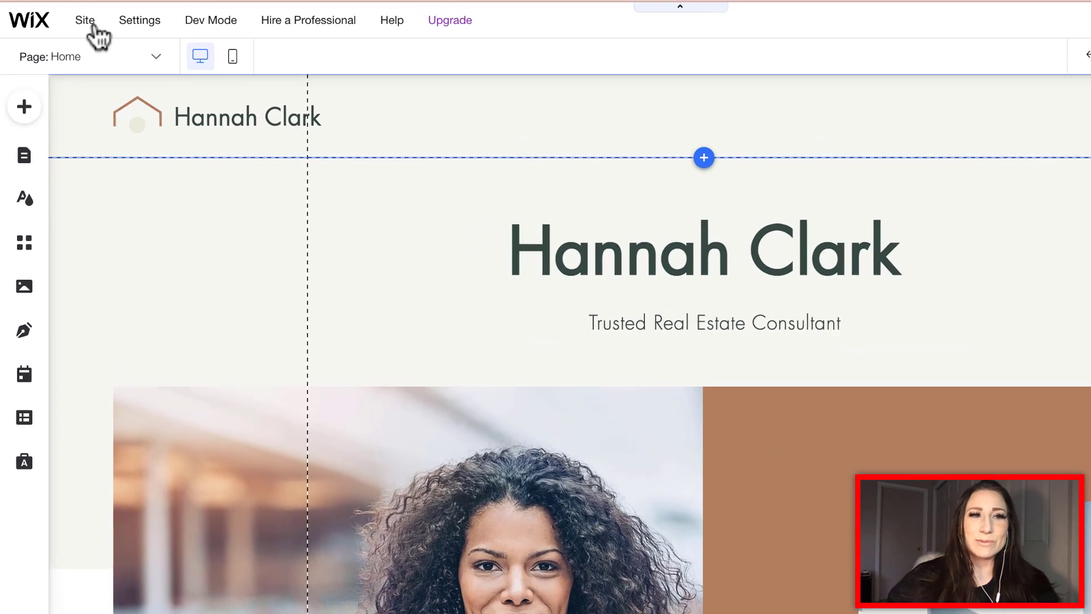
pyautogui.click(73, 20)
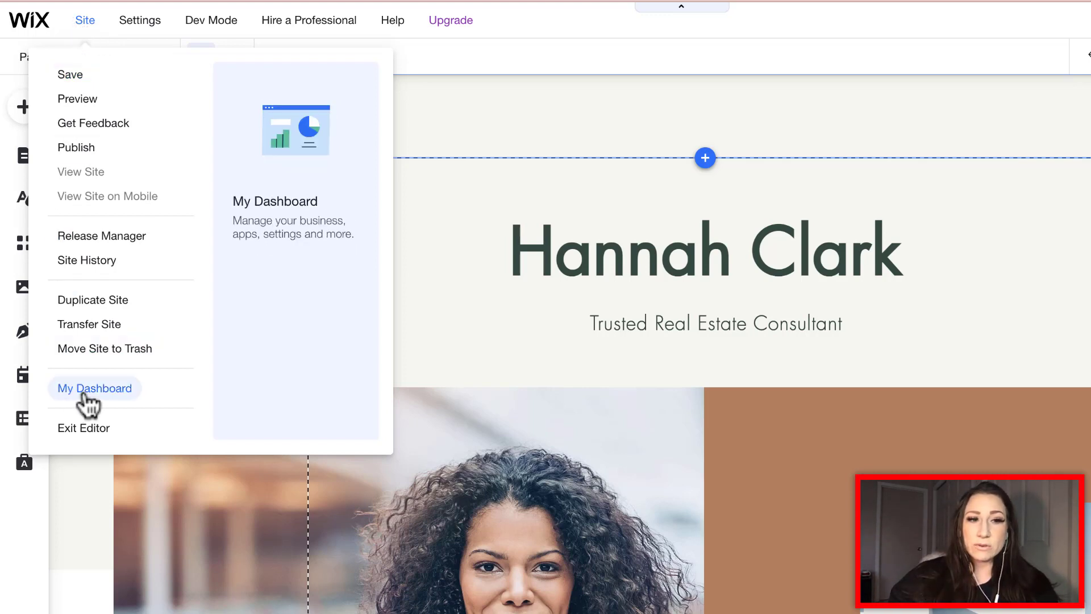
pyautogui.moveTo(450, 20)
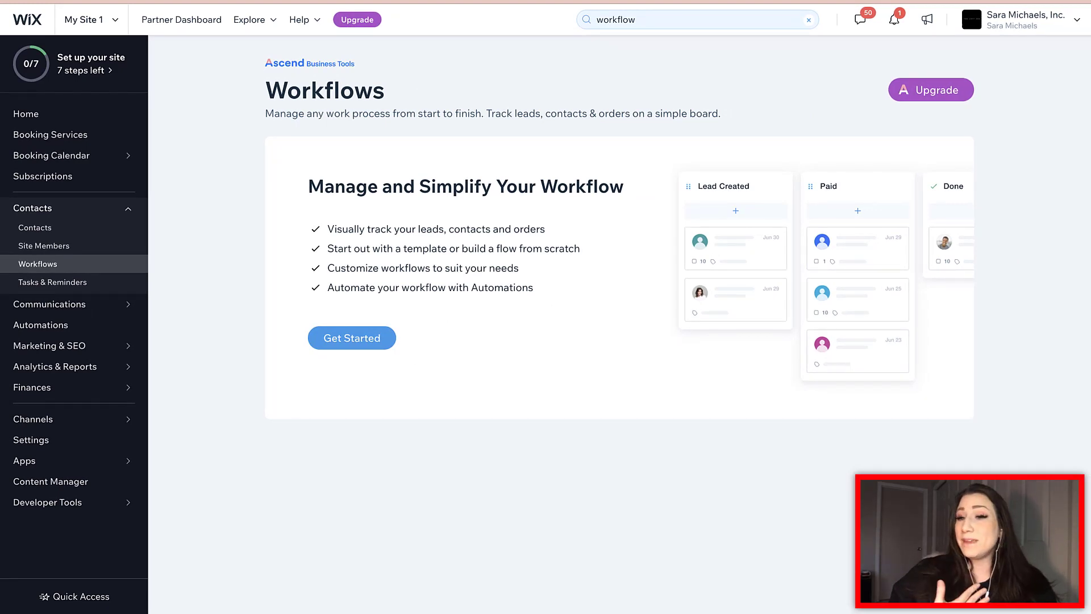
pyautogui.click(670, 23)
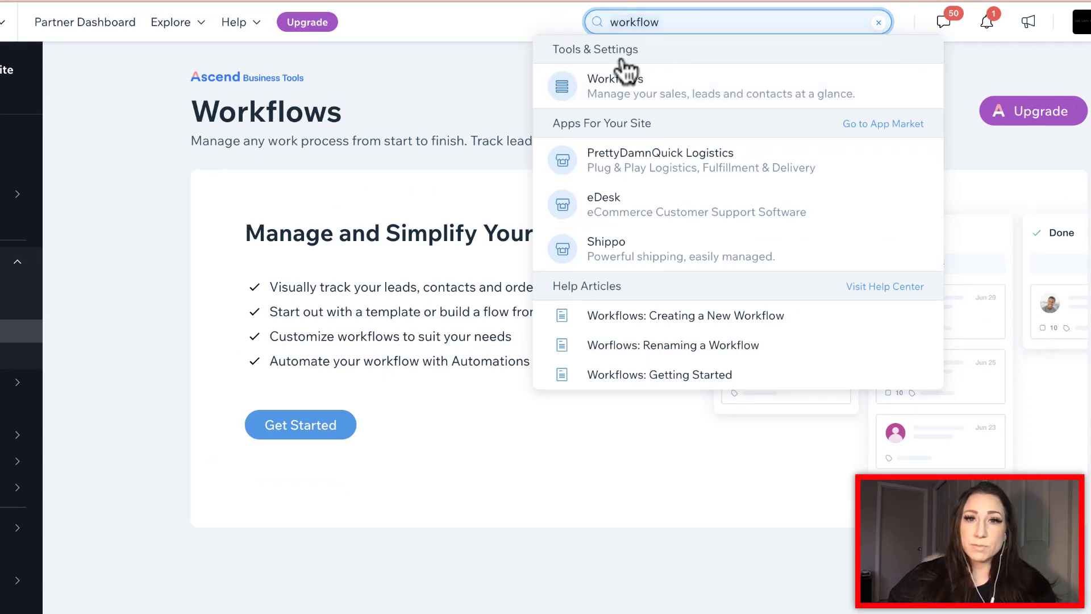
pyautogui.click(642, 90)
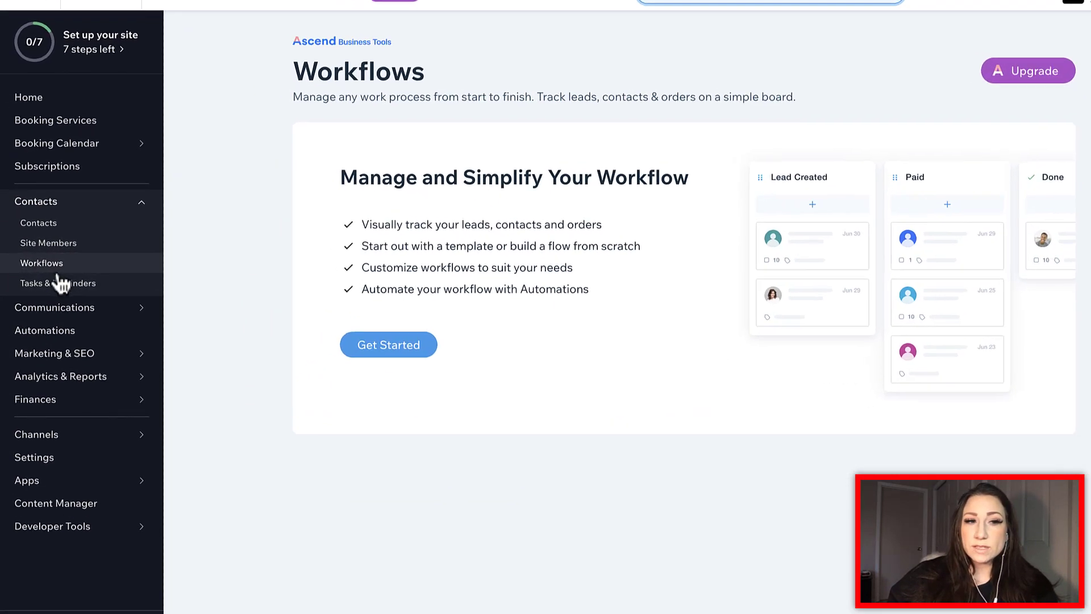
pyautogui.moveTo(34, 196)
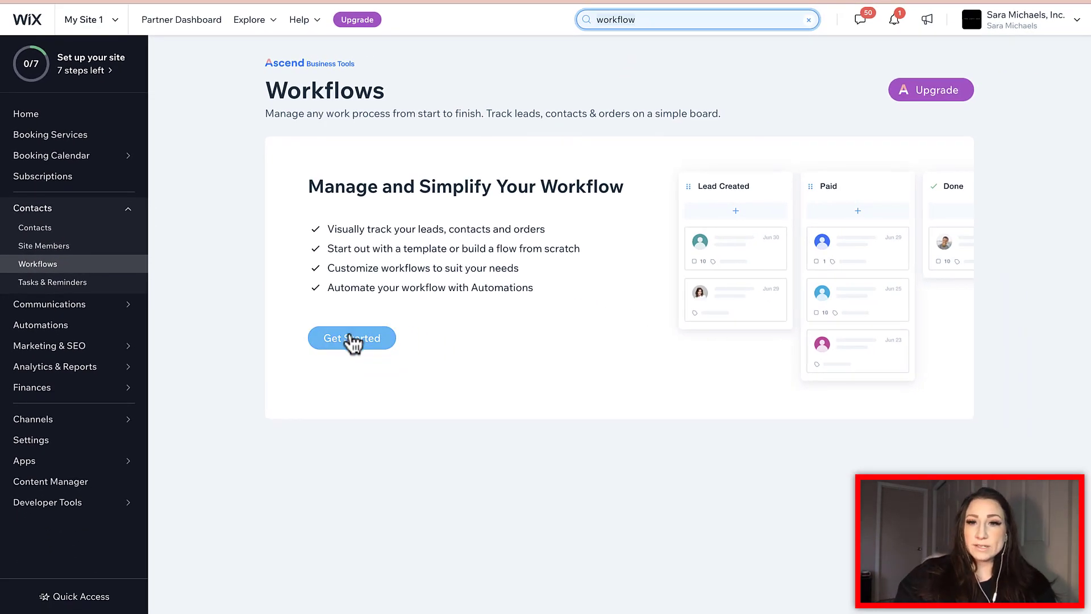
# Step: Create a workflow from the Sales Leads template and dismiss the introductory tour
pyautogui.click(353, 340)
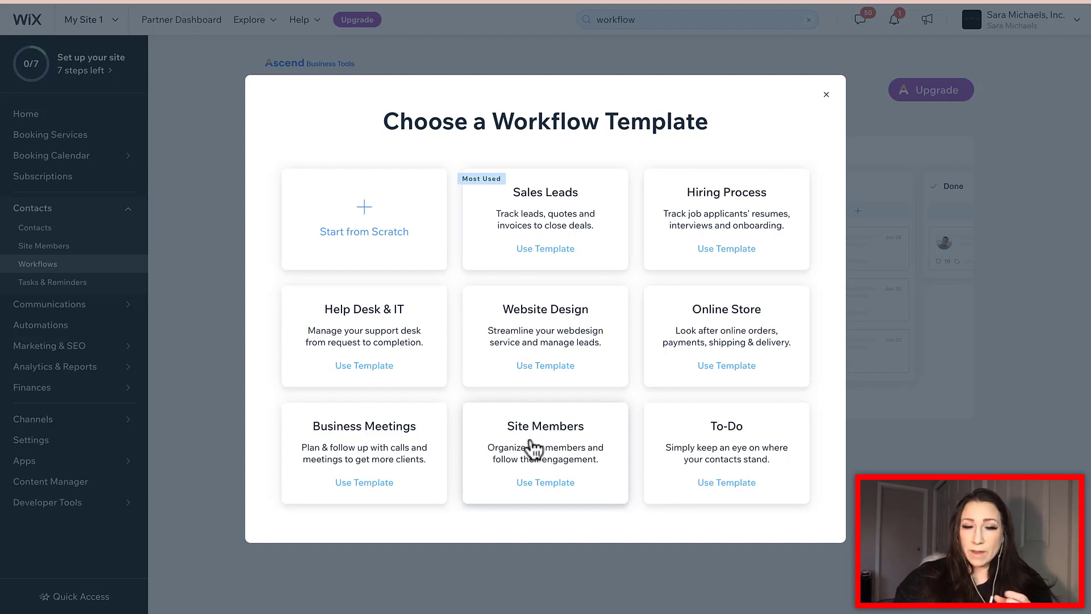
pyautogui.click(514, 225)
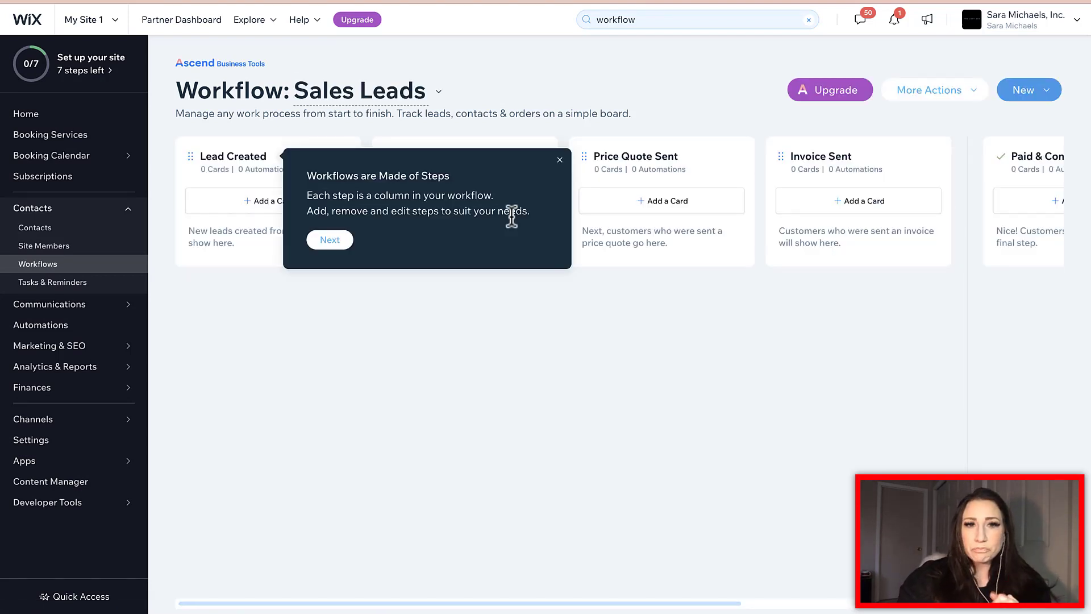
pyautogui.click(559, 161)
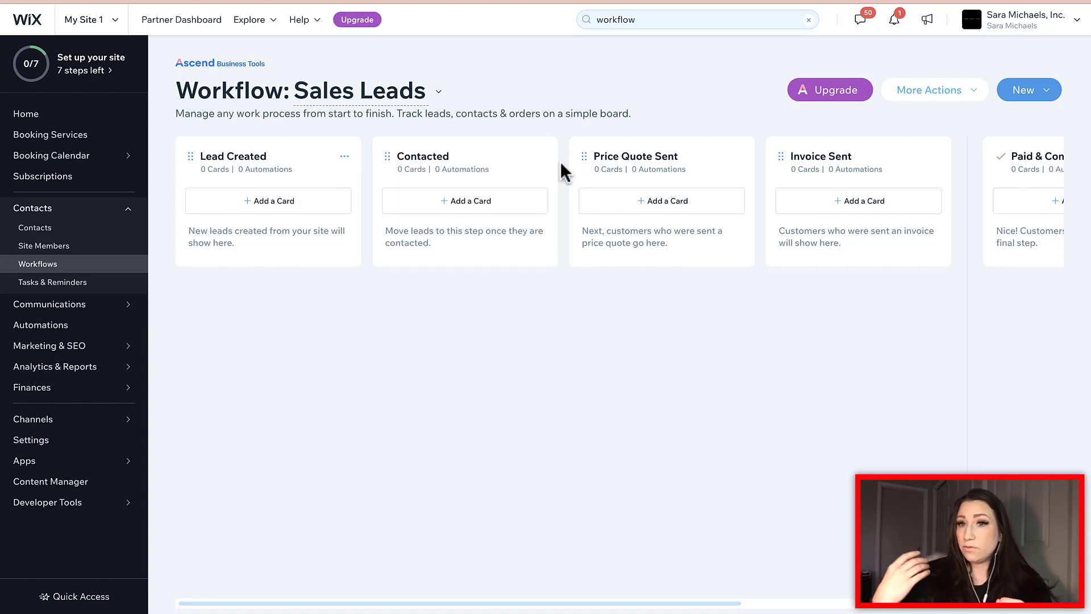
pyautogui.moveTo(823, 95)
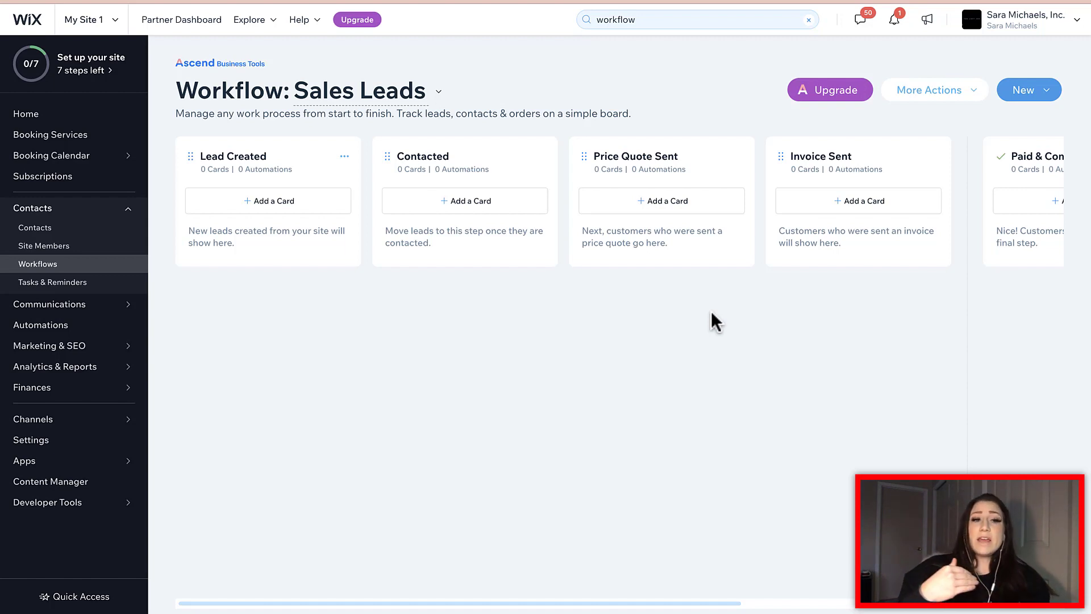
pyautogui.moveTo(792, 97)
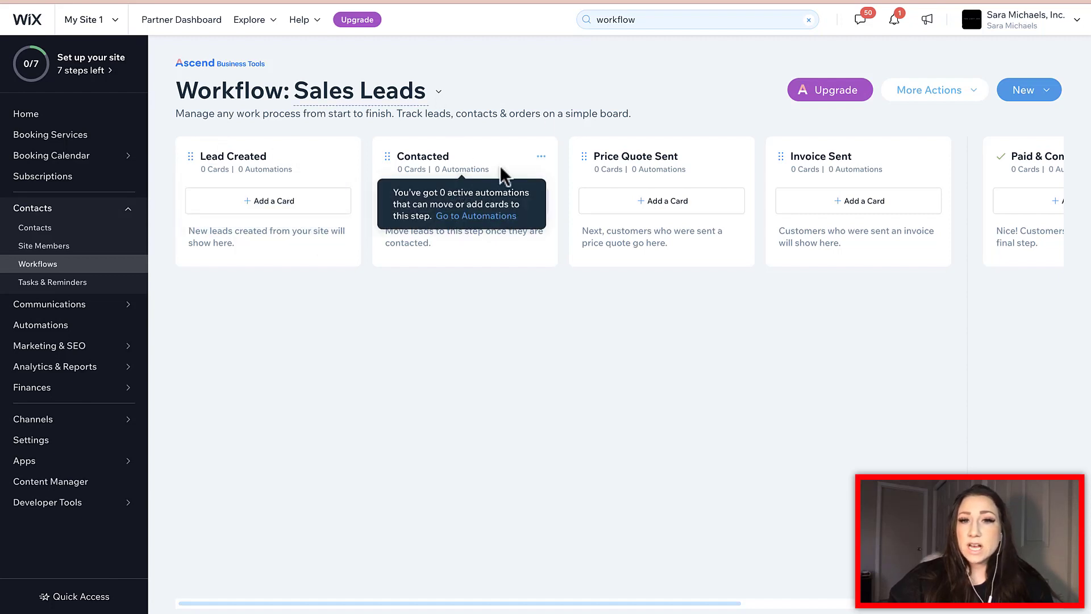
pyautogui.moveTo(852, 170)
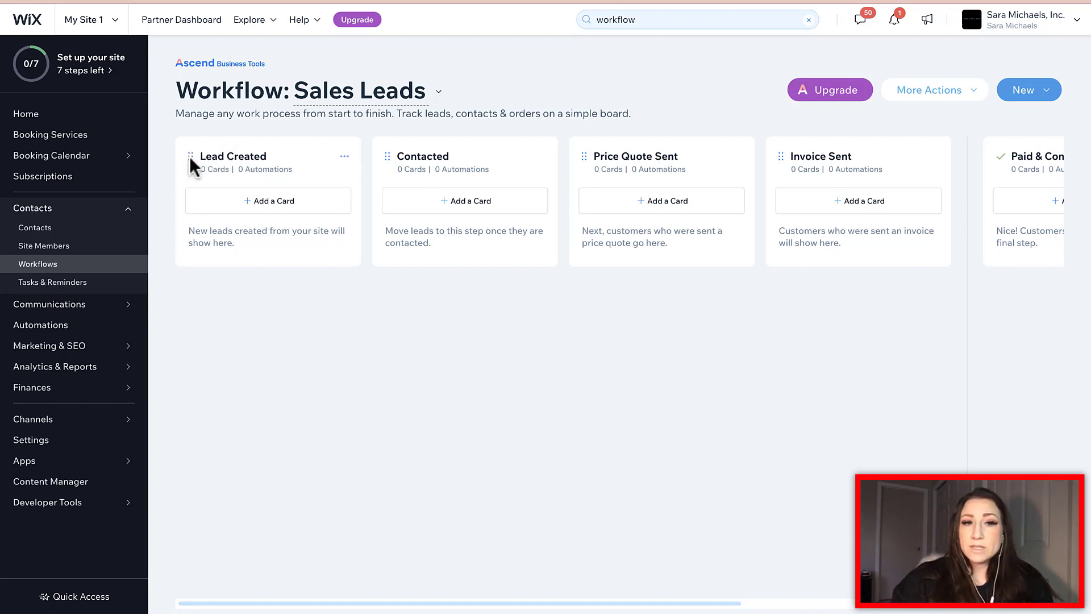
pyautogui.moveTo(190, 155)
pyautogui.mouseDown()
pyautogui.moveTo(426, 165)
pyautogui.moveTo(180, 166)
pyautogui.moveTo(409, 151)
pyautogui.moveTo(182, 168)
pyautogui.mouseUp()
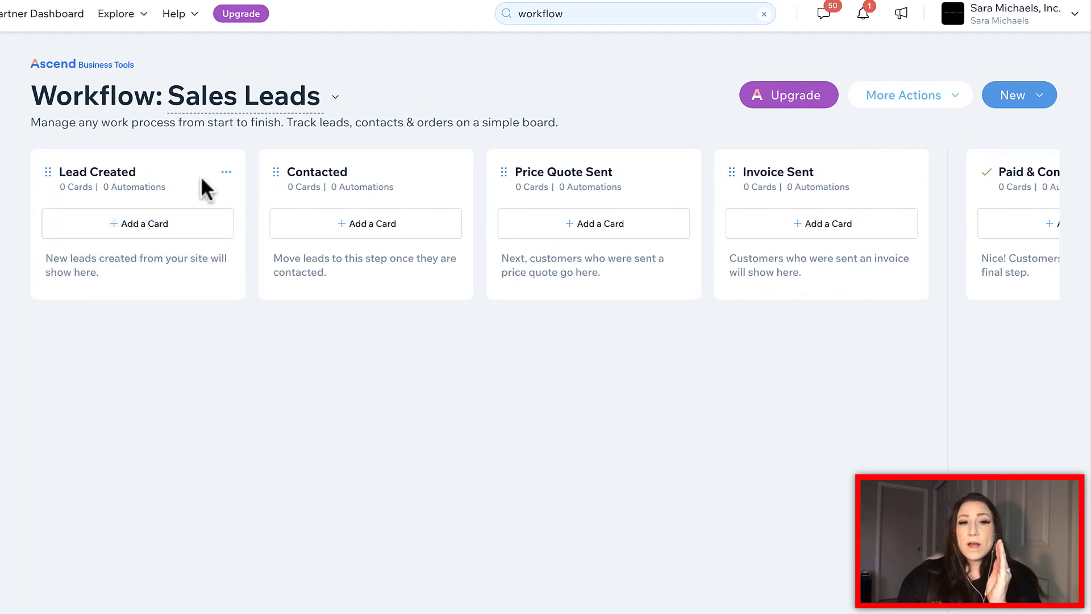
pyautogui.click(226, 172)
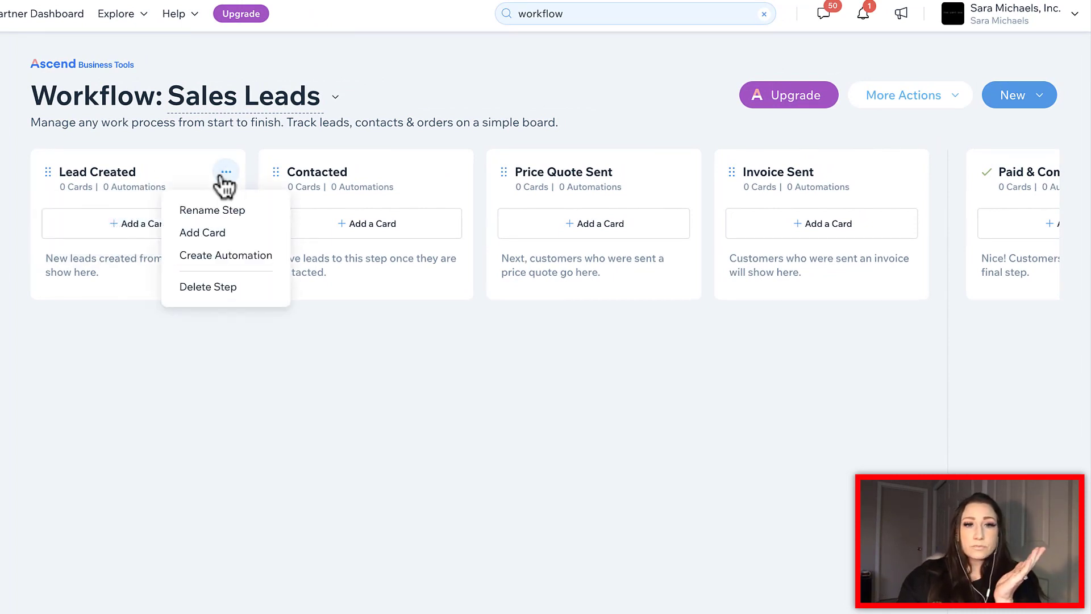
pyautogui.click(146, 162)
pyautogui.moveTo(153, 197)
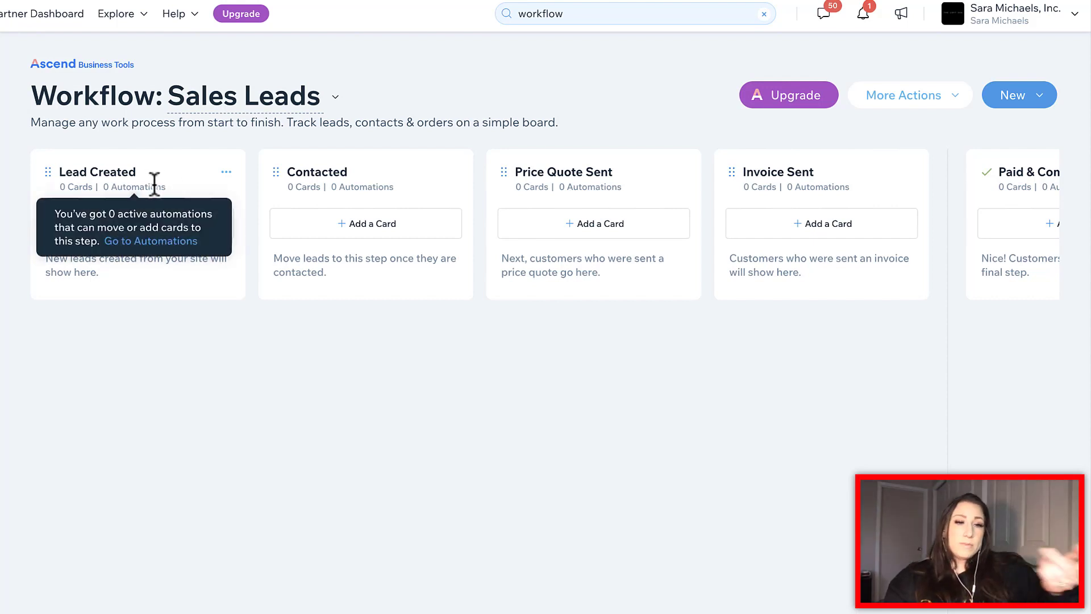
# Step: Rename the workflow's Contacted step as "Send Welcome Email"
pyautogui.click(454, 172)
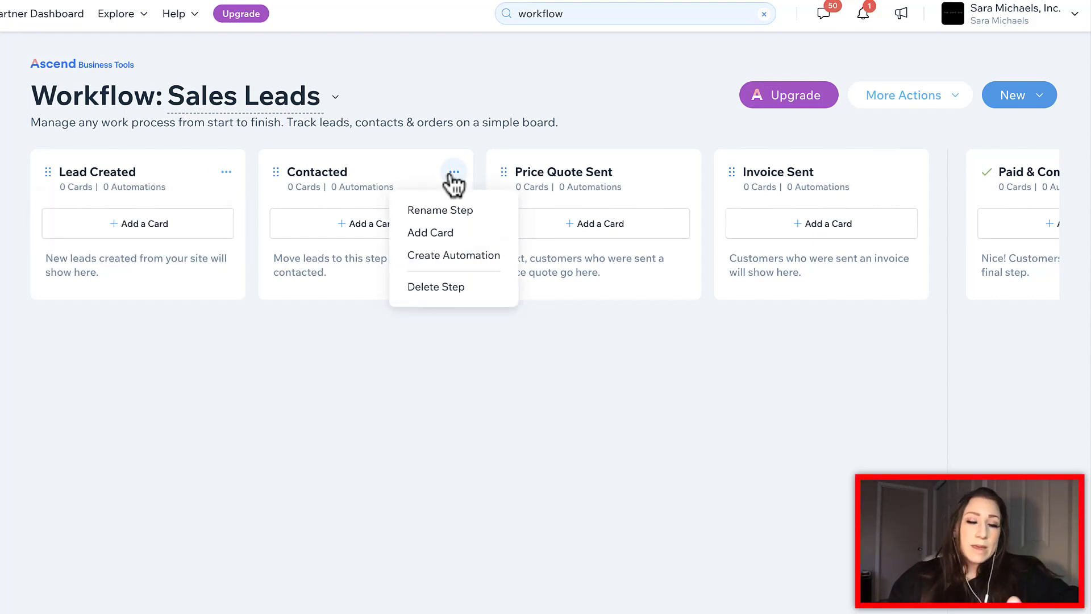
pyautogui.click(453, 220)
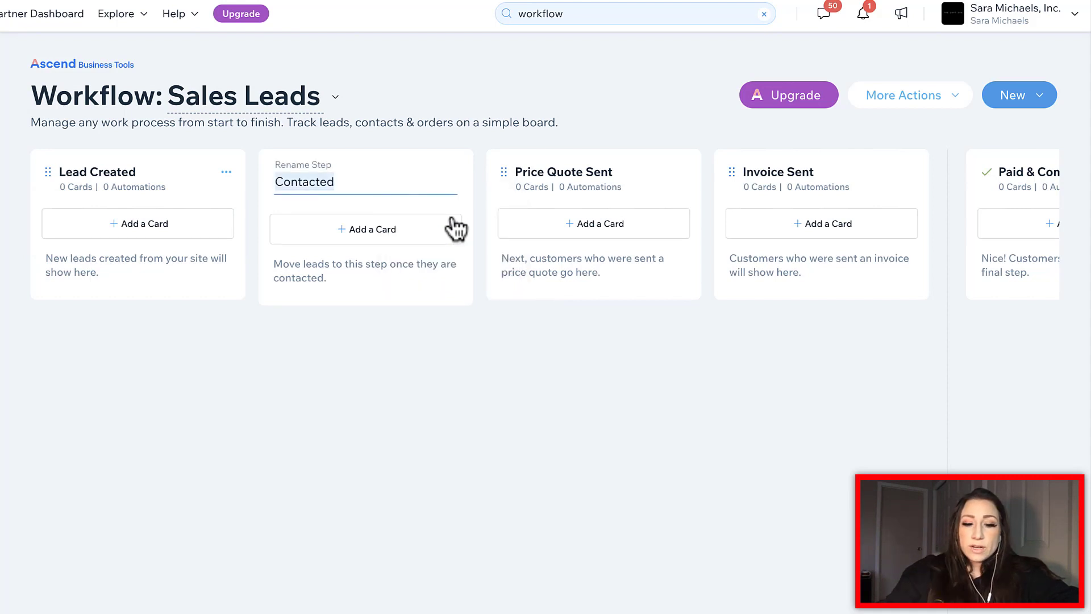
pyautogui.write('Send')
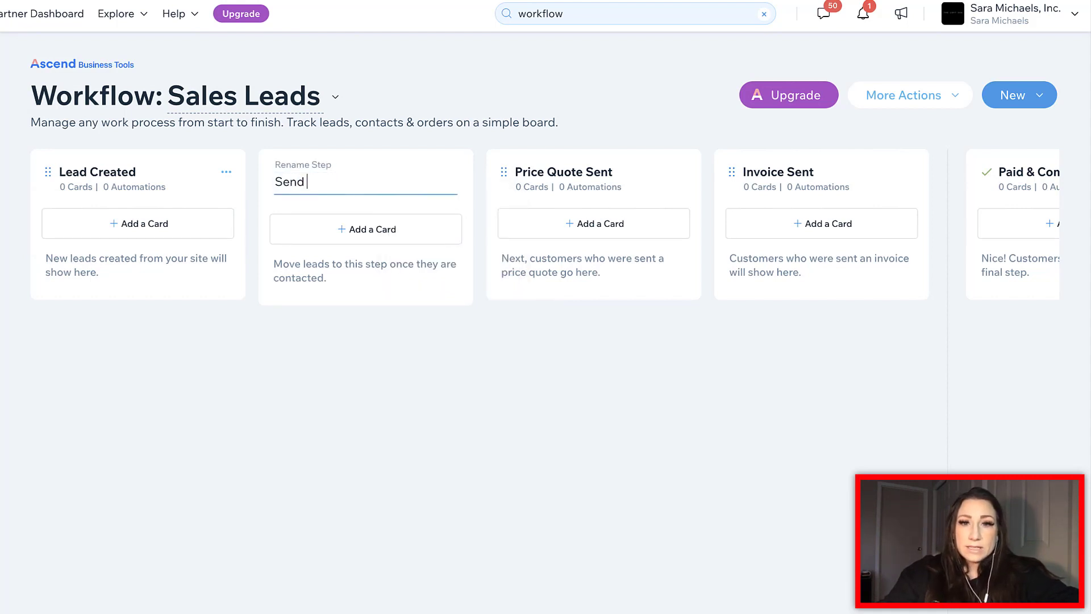
pyautogui.write(' Welcome Email')
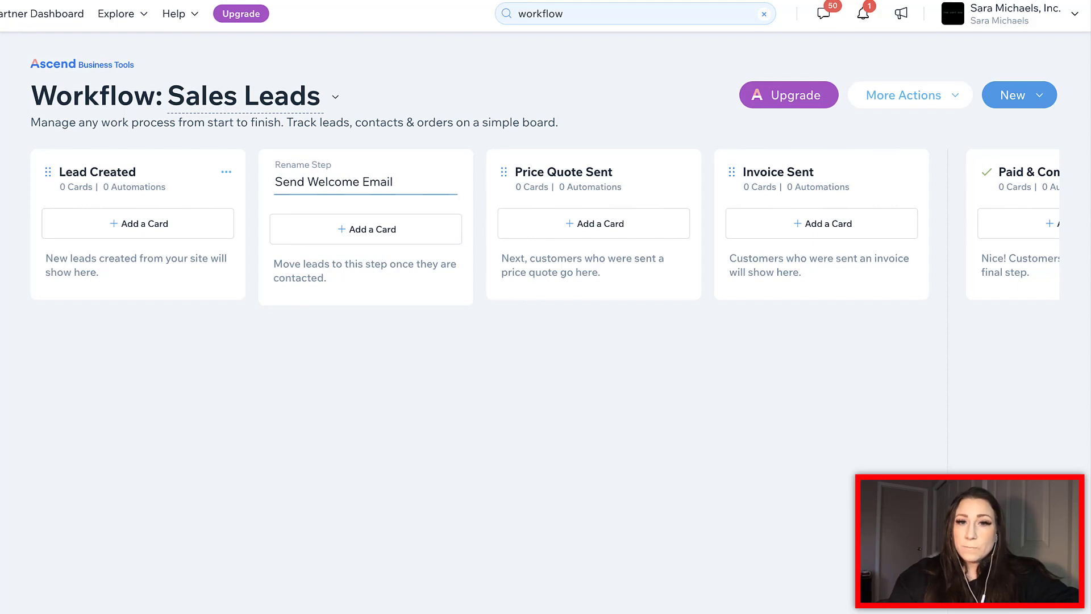
# Step: Rename the Price Quote Sent step as "Invoice Sent & Paid"
pyautogui.click(682, 172)
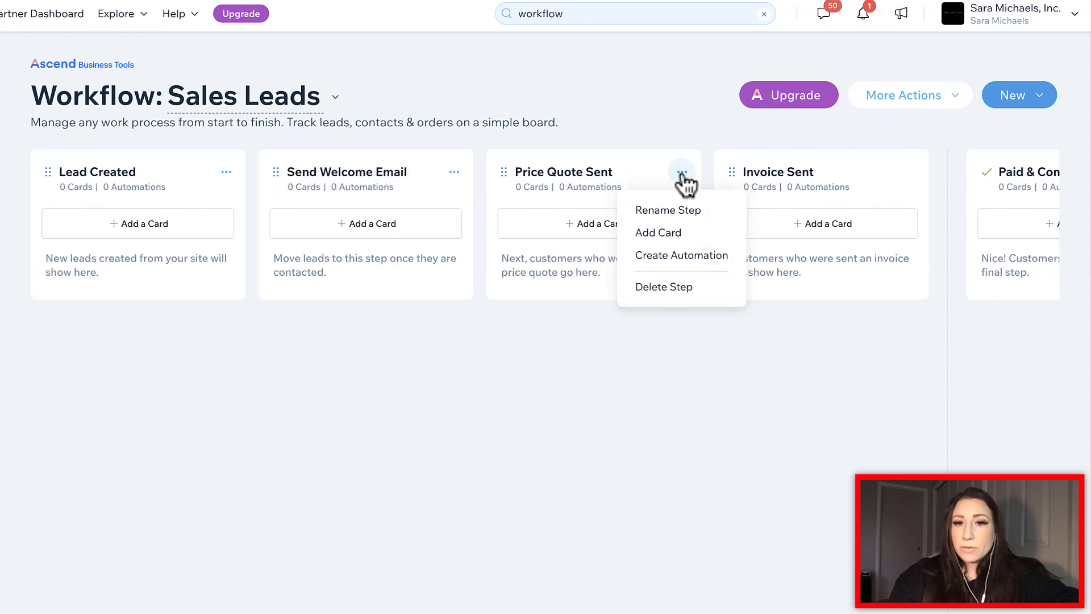
pyautogui.click(684, 213)
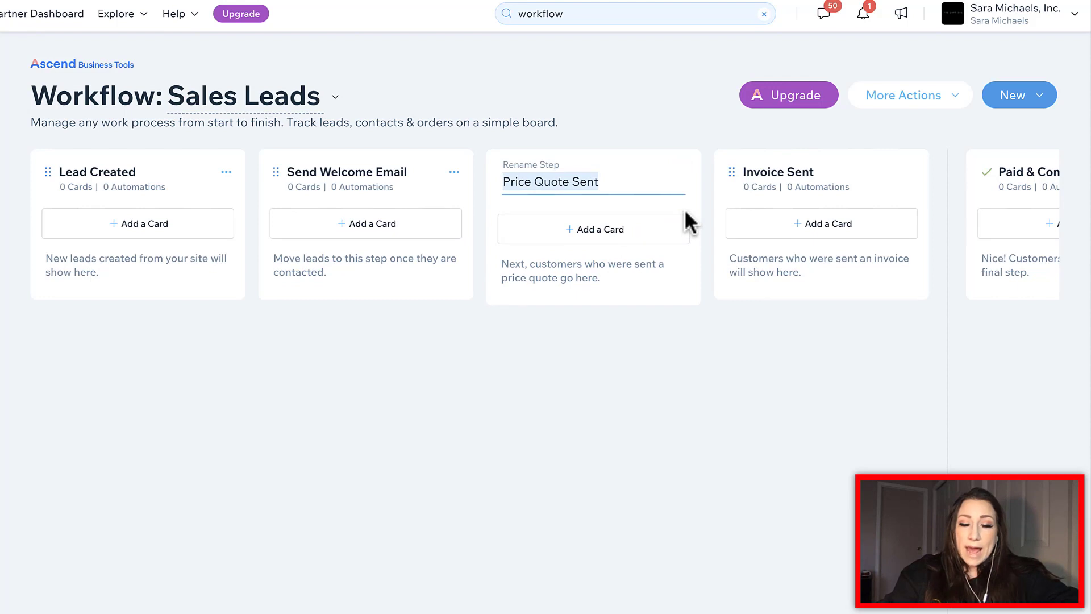
pyautogui.write('Invoice Sent &')
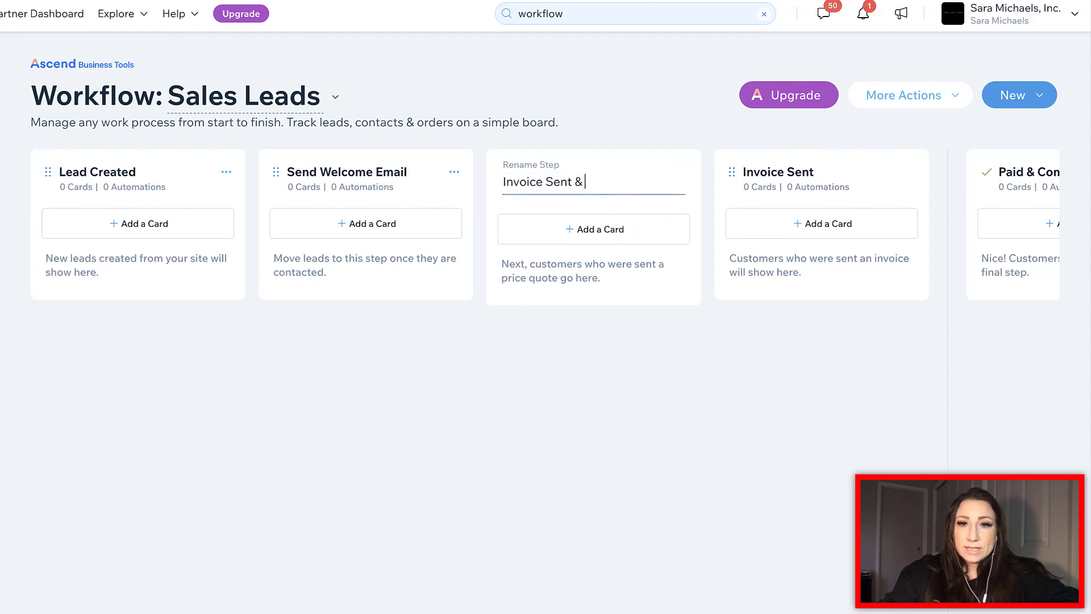
pyautogui.write(' paid')
pyautogui.press('BackSpace')
pyautogui.press('BackSpace')
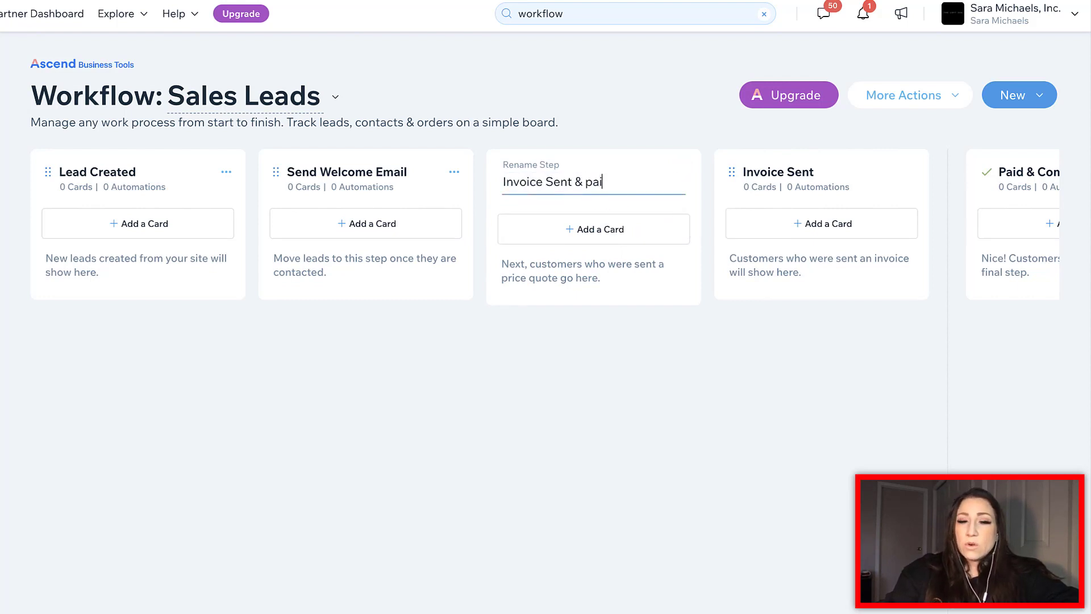
pyautogui.press('BackSpace')
pyautogui.press('BackSpace')
pyautogui.write('Paid')
pyautogui.press('Return')
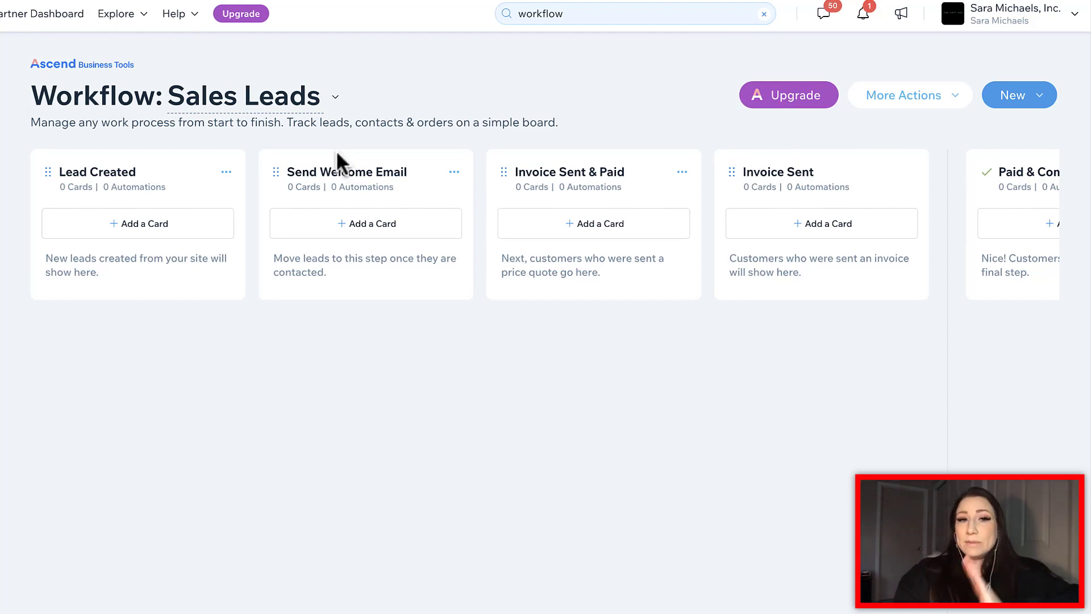
pyautogui.click(226, 173)
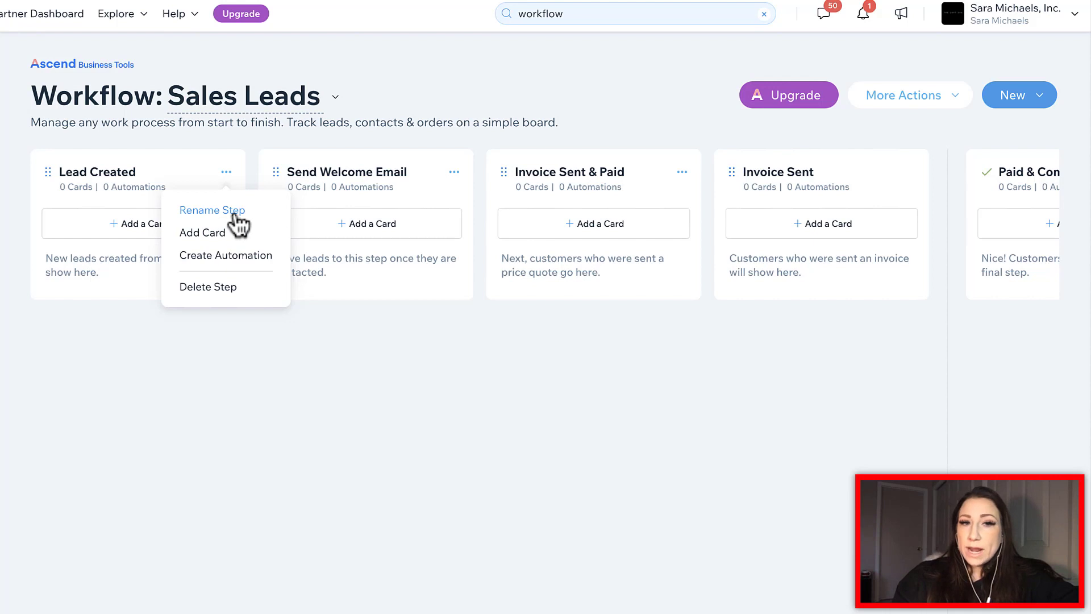
pyautogui.click(193, 234)
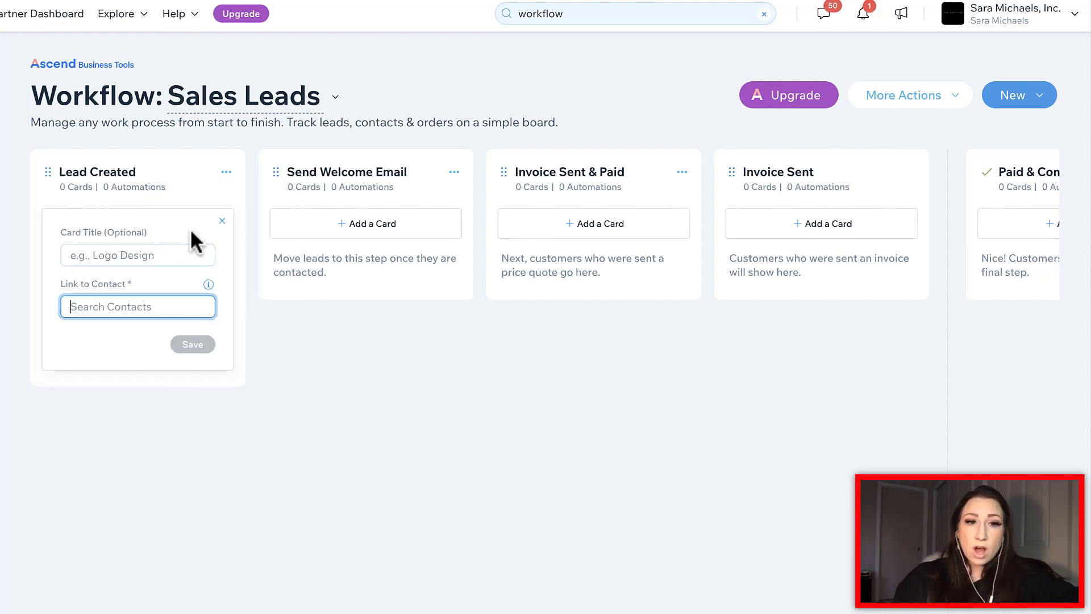
pyautogui.click(141, 255)
pyautogui.click(142, 307)
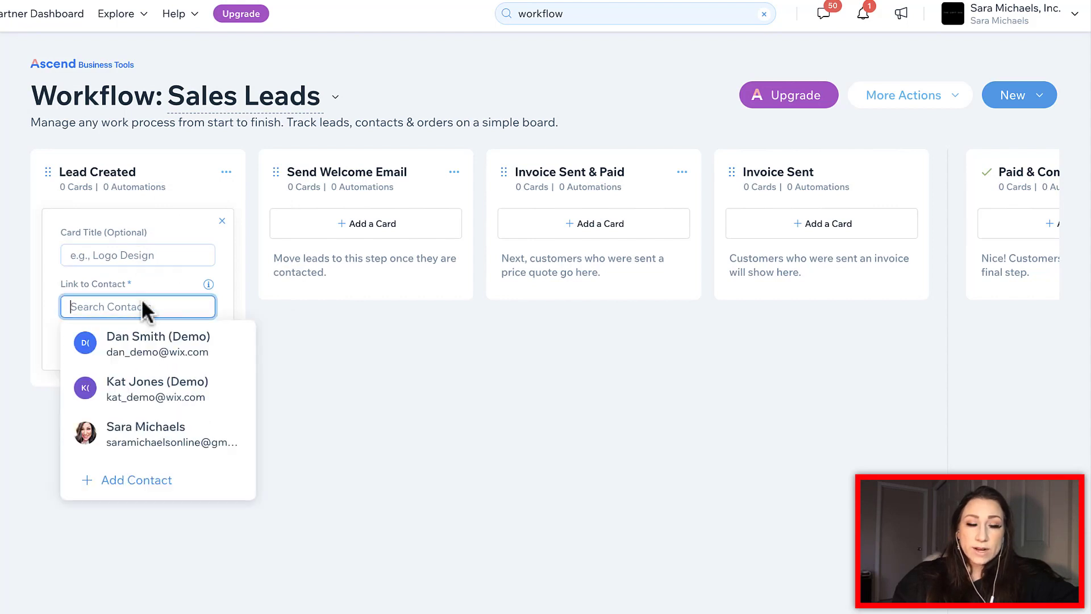
pyautogui.click(146, 254)
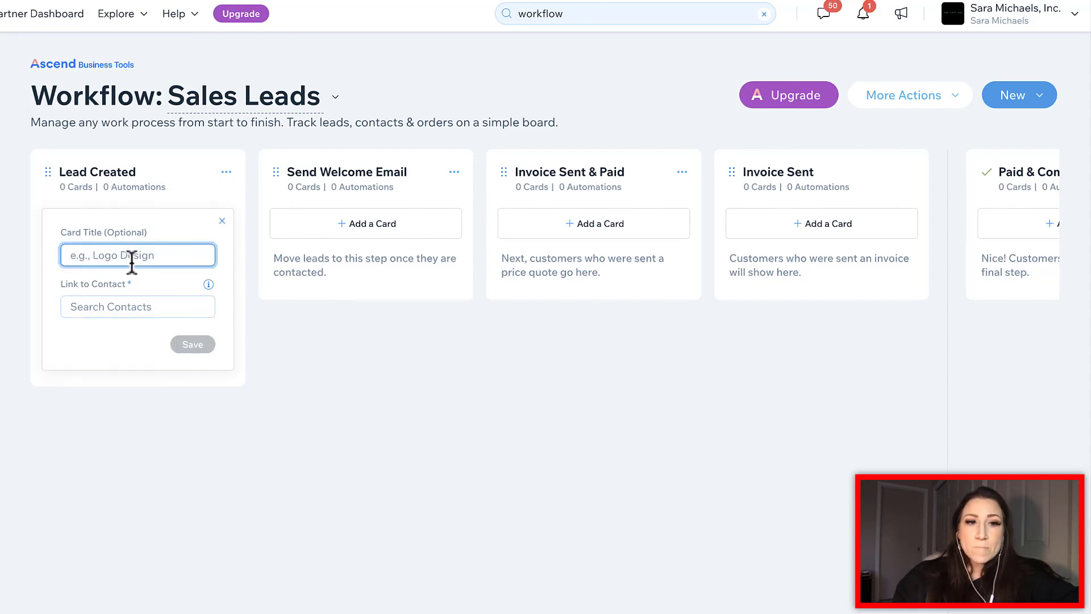
pyautogui.write('new Wo')
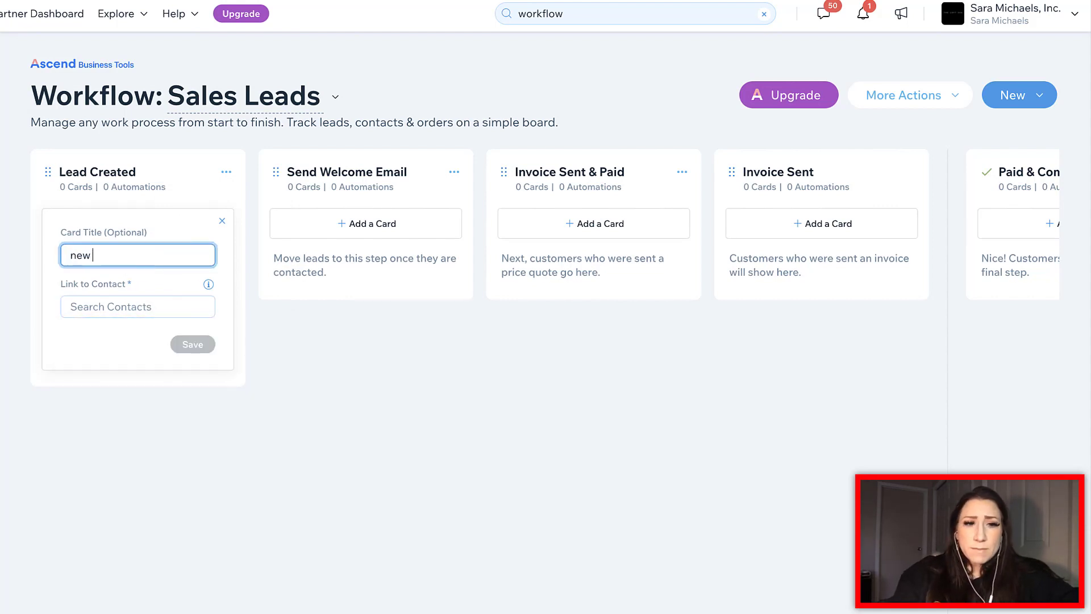
pyautogui.press('BackSpace')
pyautogui.press('BackSpace')
pyautogui.press('BackSpace')
pyautogui.press('BackSpace')
pyautogui.press('BackSpace')
pyautogui.press('BackSpace')
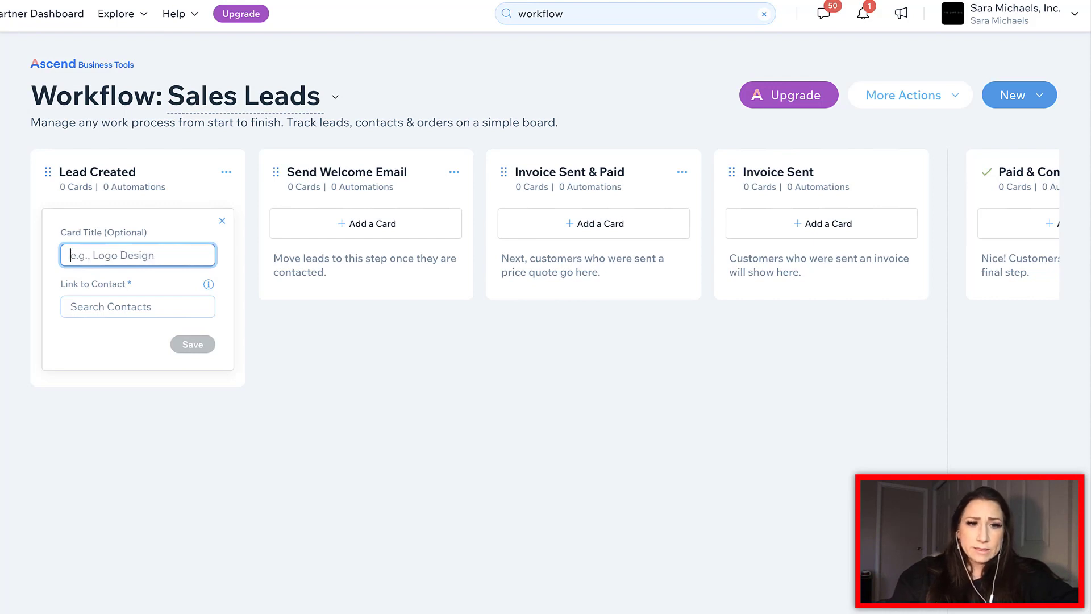
pyautogui.click(176, 301)
pyautogui.click(316, 349)
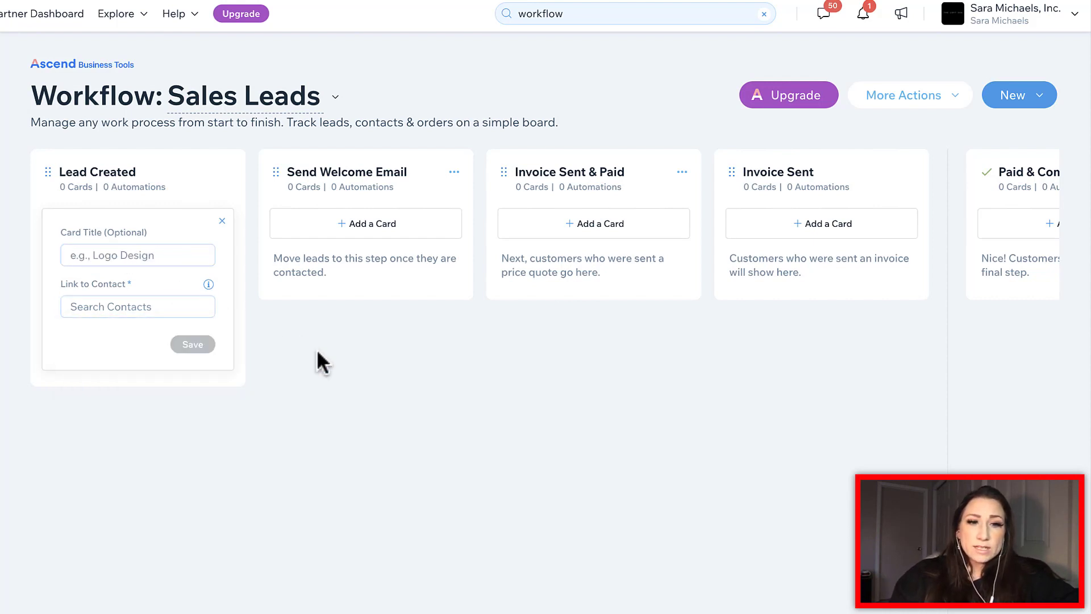
pyautogui.click(196, 307)
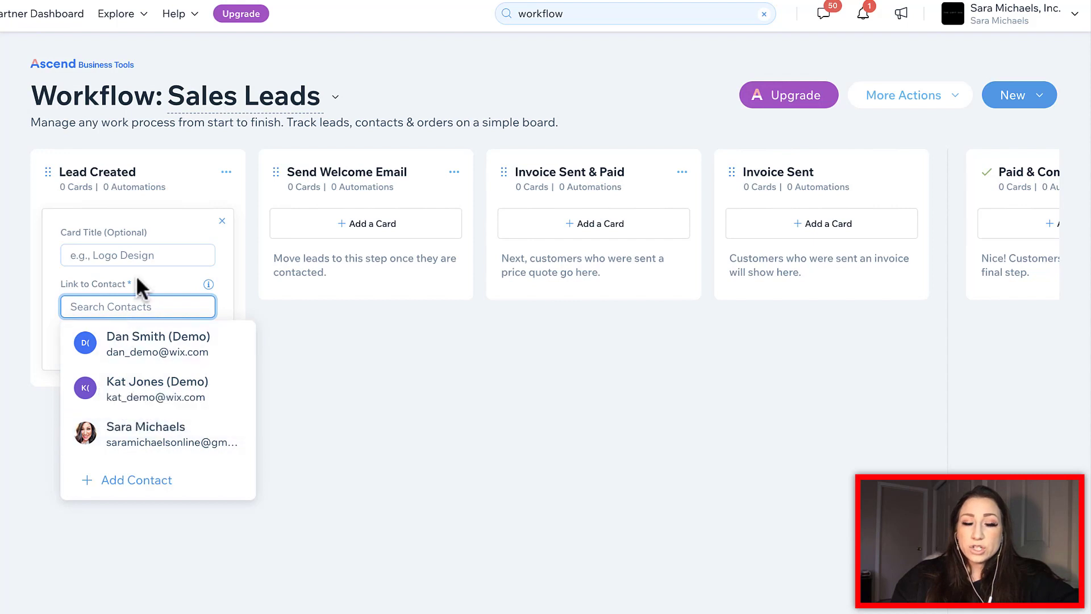
pyautogui.click(138, 304)
pyautogui.click(321, 364)
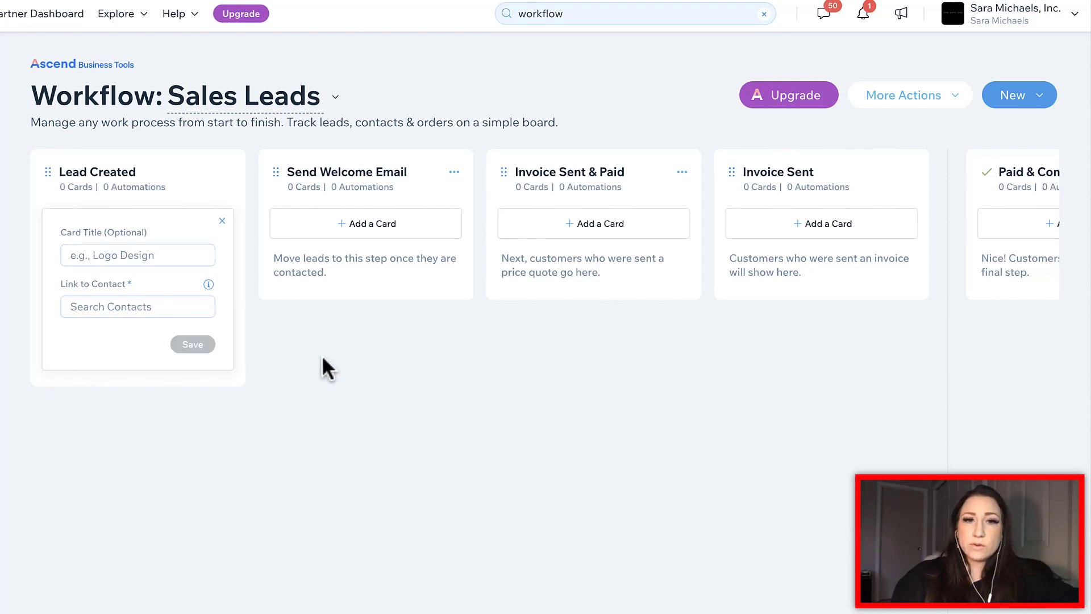
pyautogui.click(222, 220)
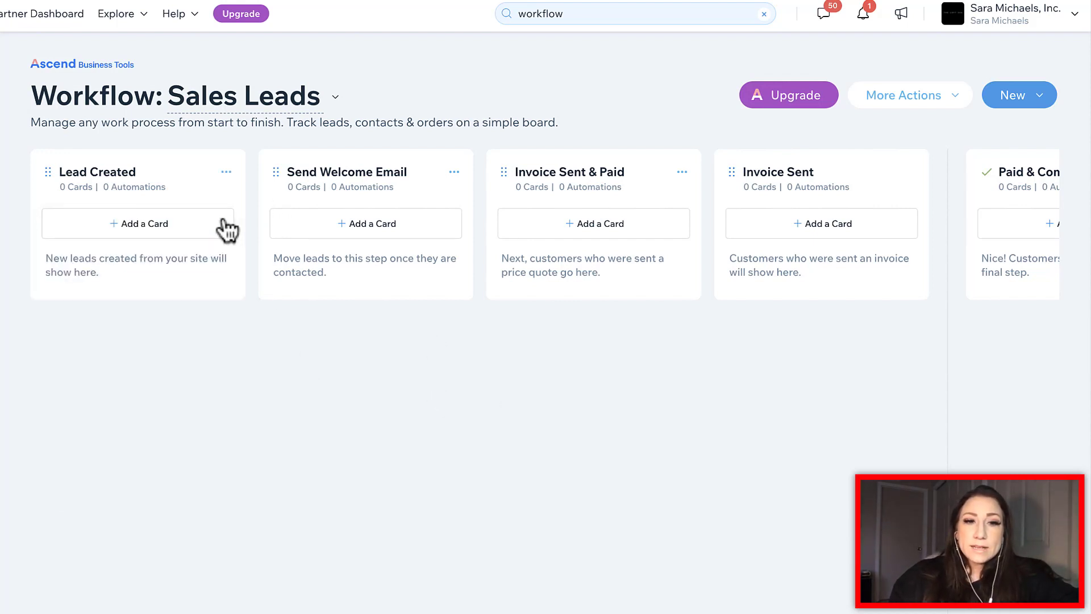
# Step: Start a new automation from the Lead Created step and name it "⚡ Welcome Email"
pyautogui.click(226, 172)
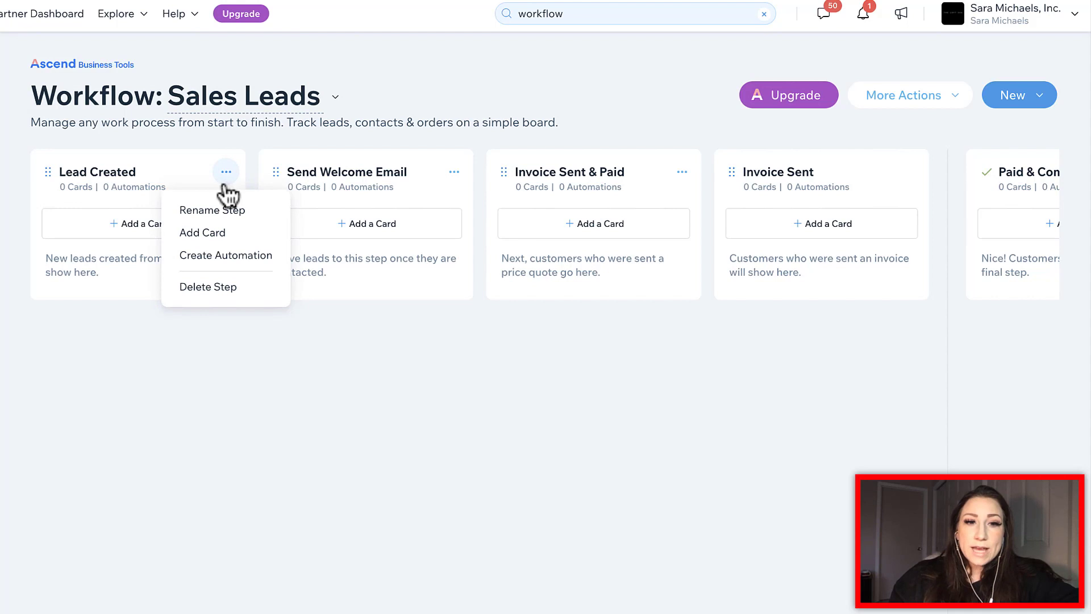
pyautogui.click(247, 259)
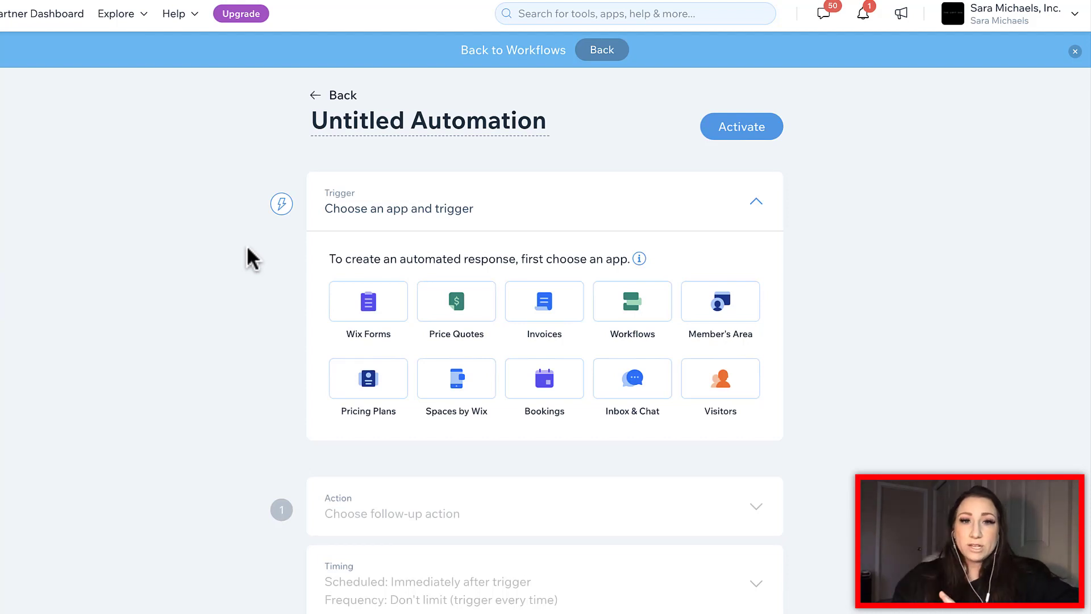
pyautogui.click(419, 115)
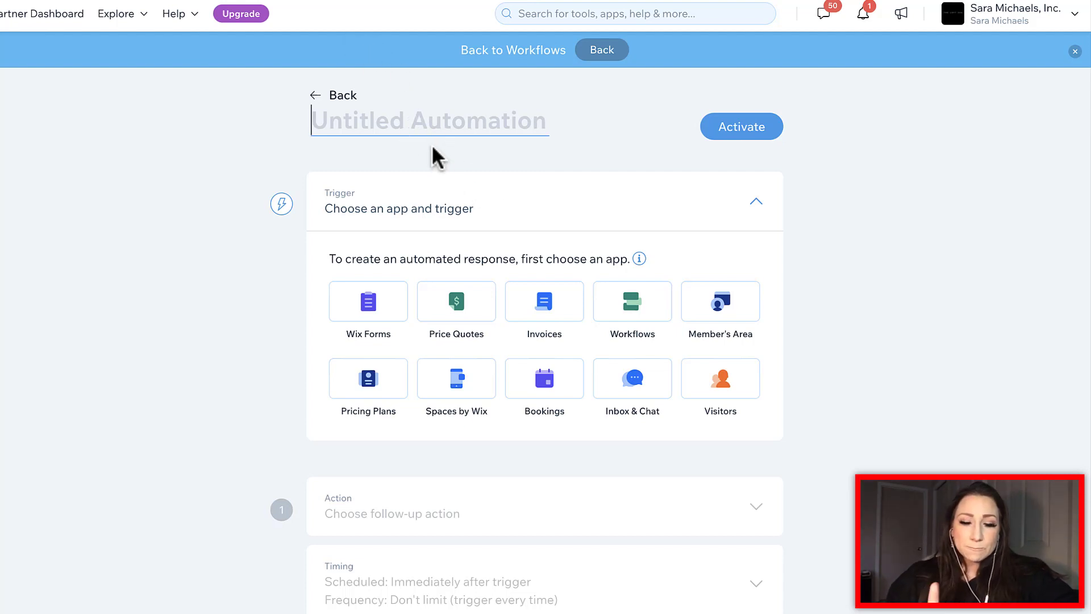
pyautogui.write('A')
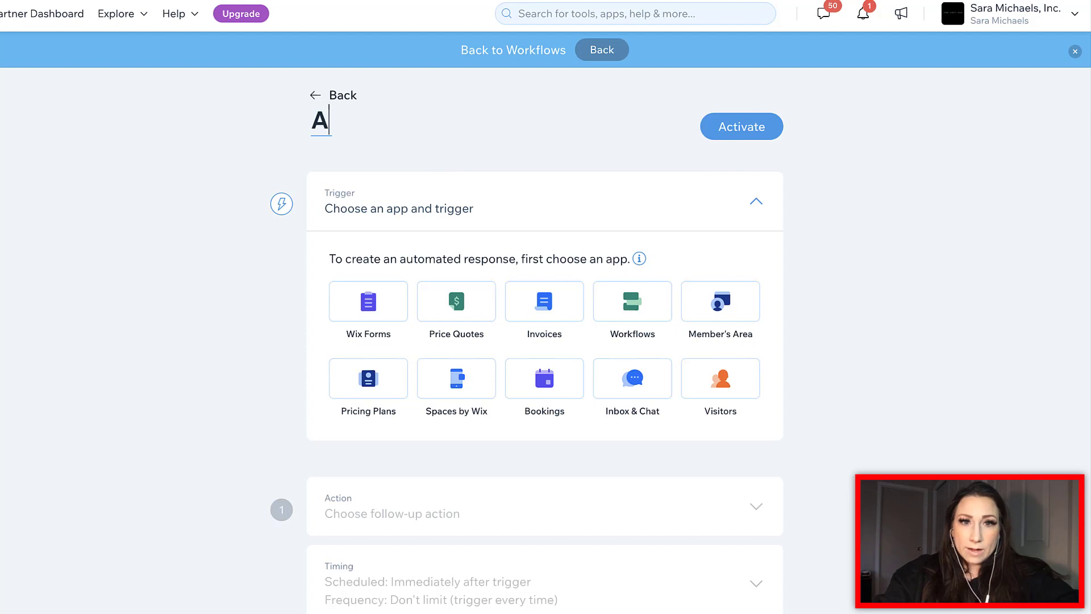
pyautogui.press('BackSpace')
pyautogui.write(':zap: W')
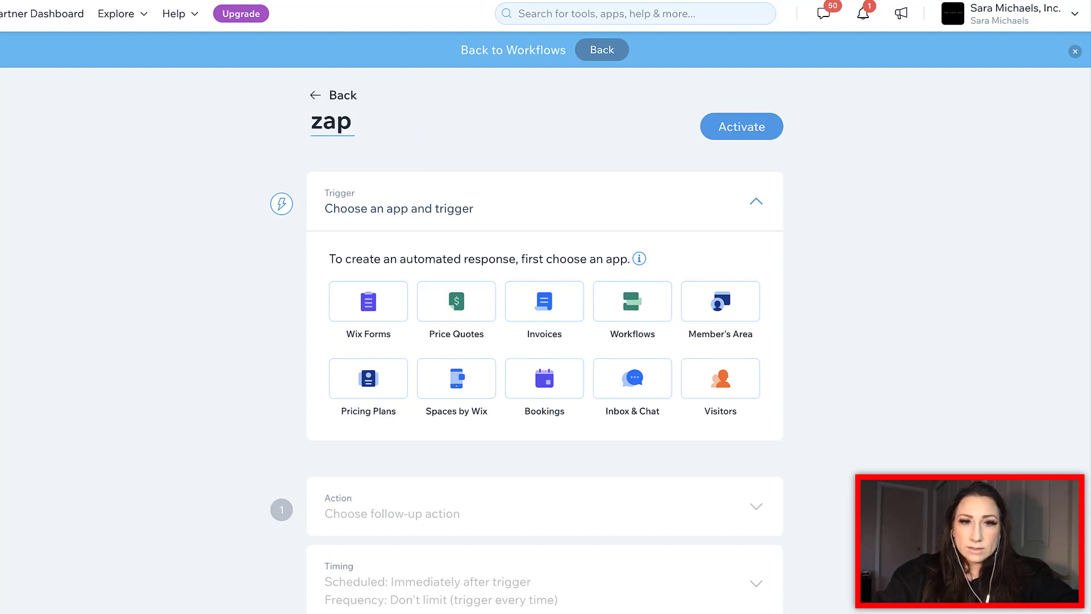
pyautogui.write('elcome Email')
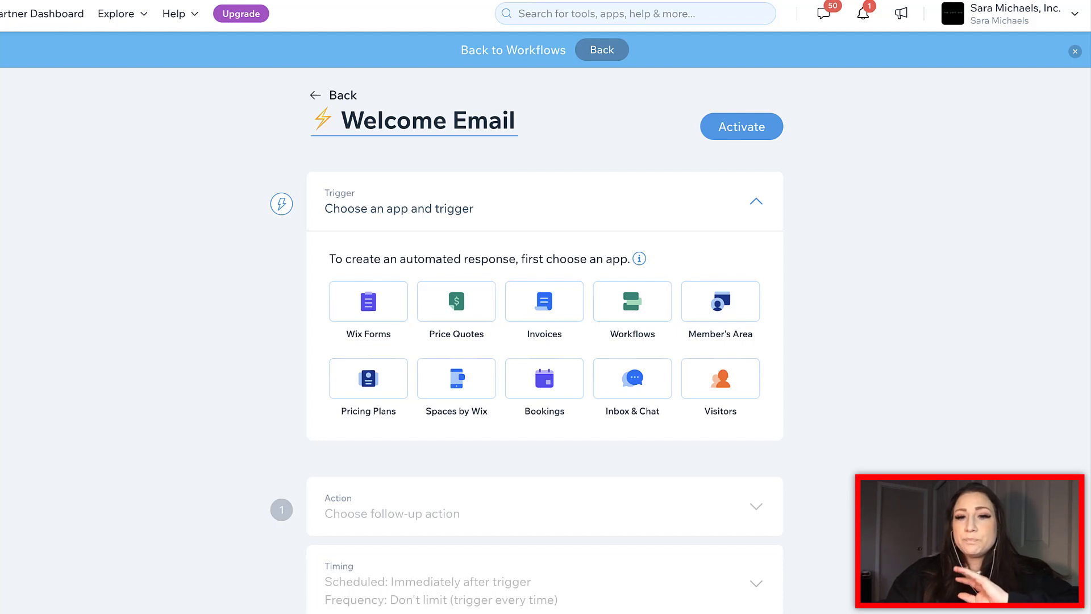
# Step: Rename the automation as "⚡ Trigger: Send Email After Invoice Is Paid", keeping the lightning emoji
pyautogui.moveTo(509, 118); pyautogui.dragTo(344, 121)
pyautogui.press('BackSpace')
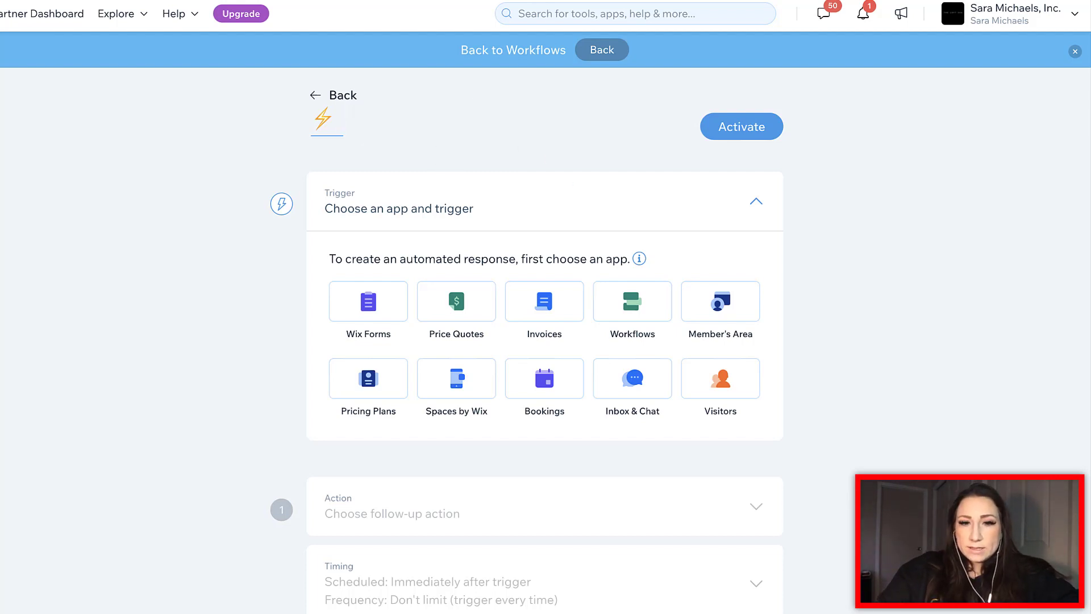
pyautogui.write('Trigger: ')
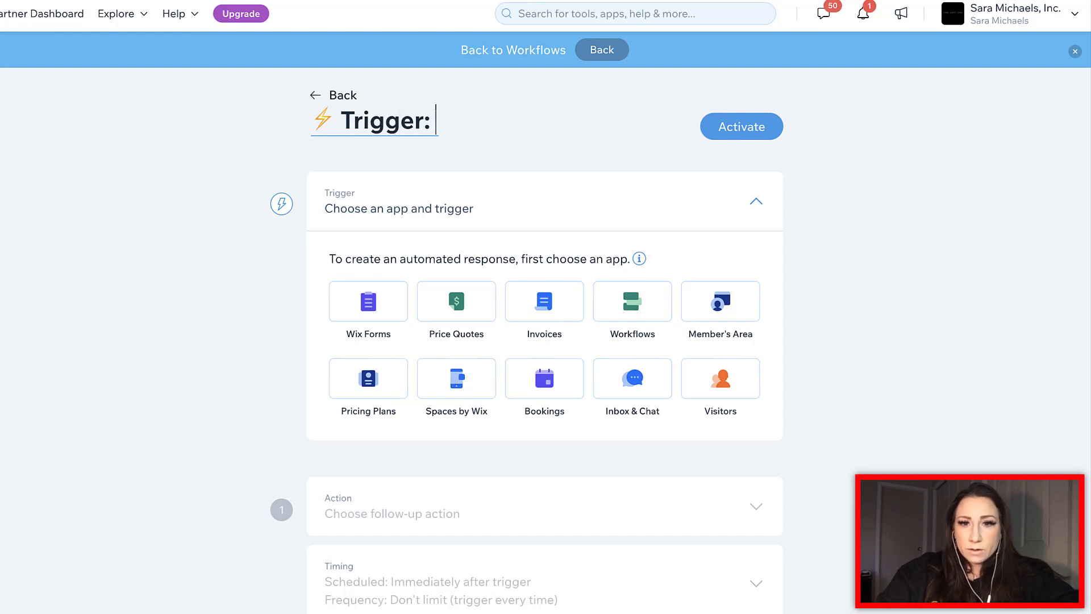
pyautogui.write('Send Email After Inc')
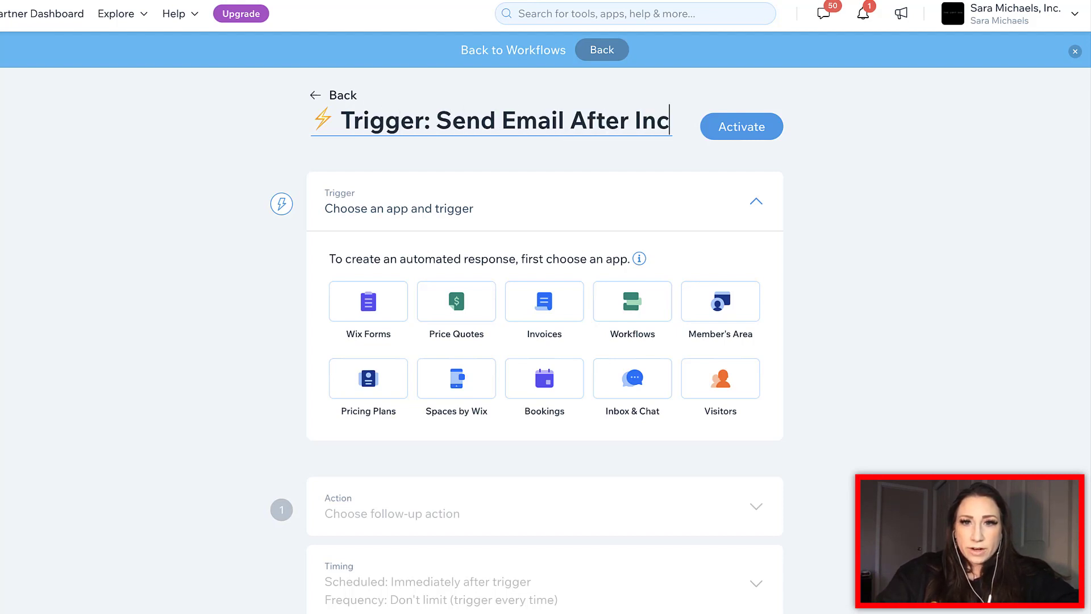
pyautogui.press('BackSpace')
pyautogui.write('voice Is Padi')
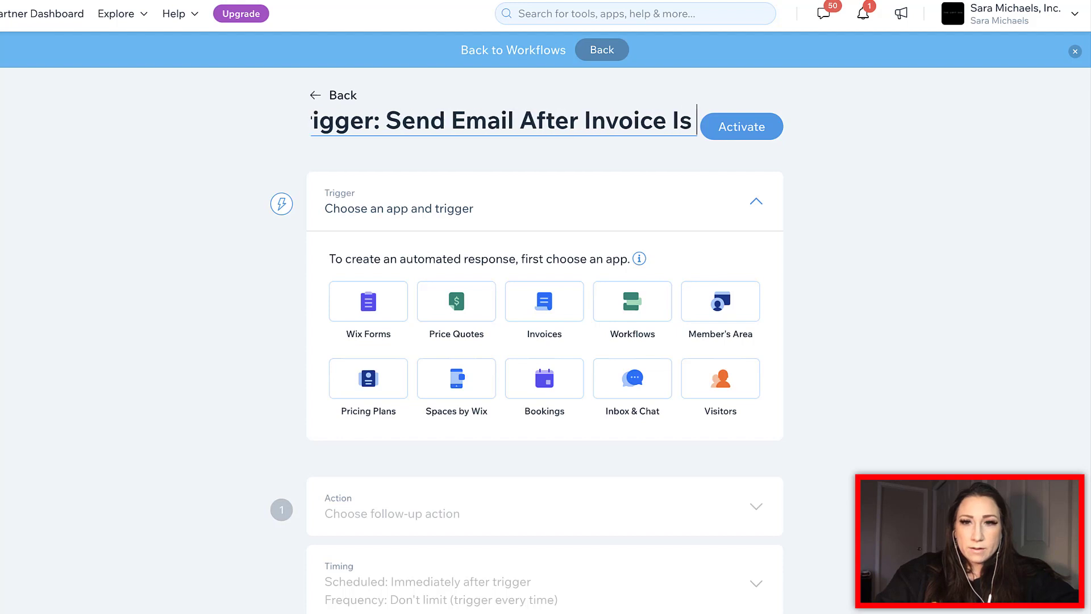
pyautogui.press('BackSpace')
pyautogui.press('BackSpace')
pyautogui.write('id')
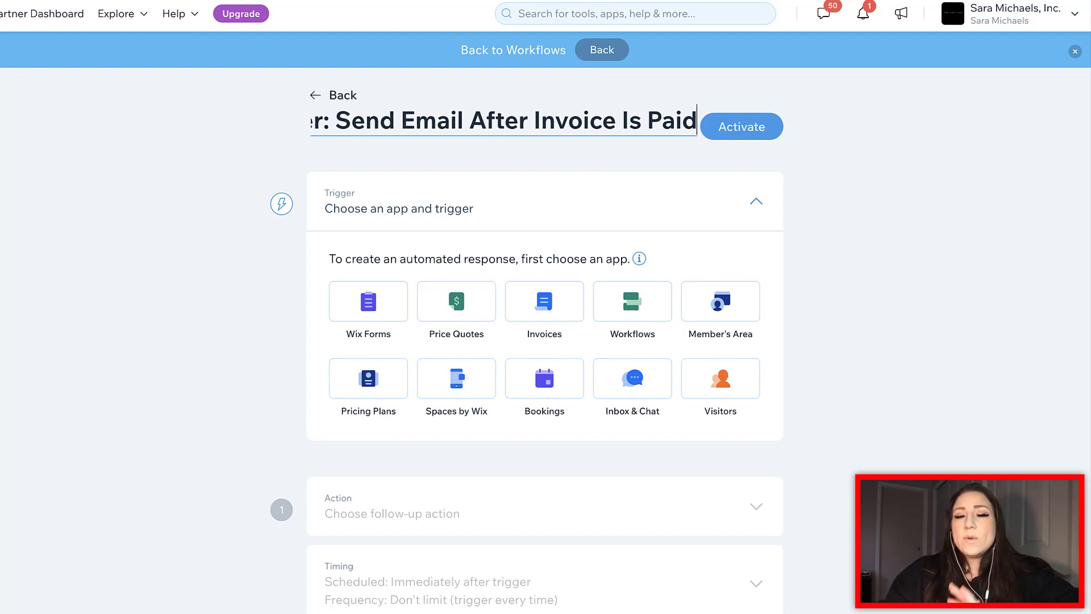
pyautogui.click(615, 158)
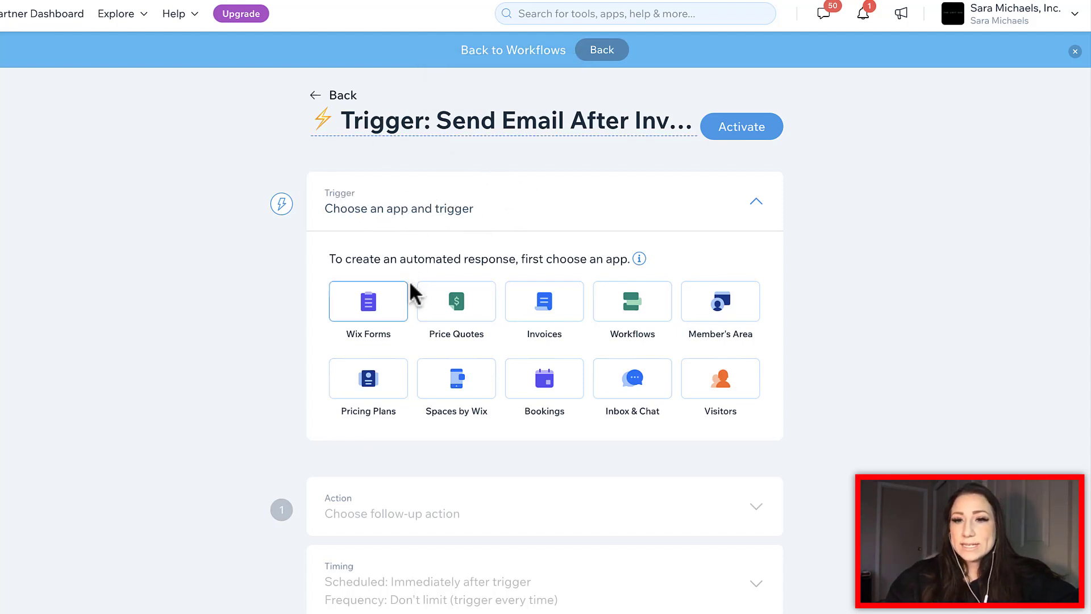
# Step: Set the trigger to the Workflows app, firing when a card is added or moved to Send Welcome Email in Sales Leads
pyautogui.click(654, 304)
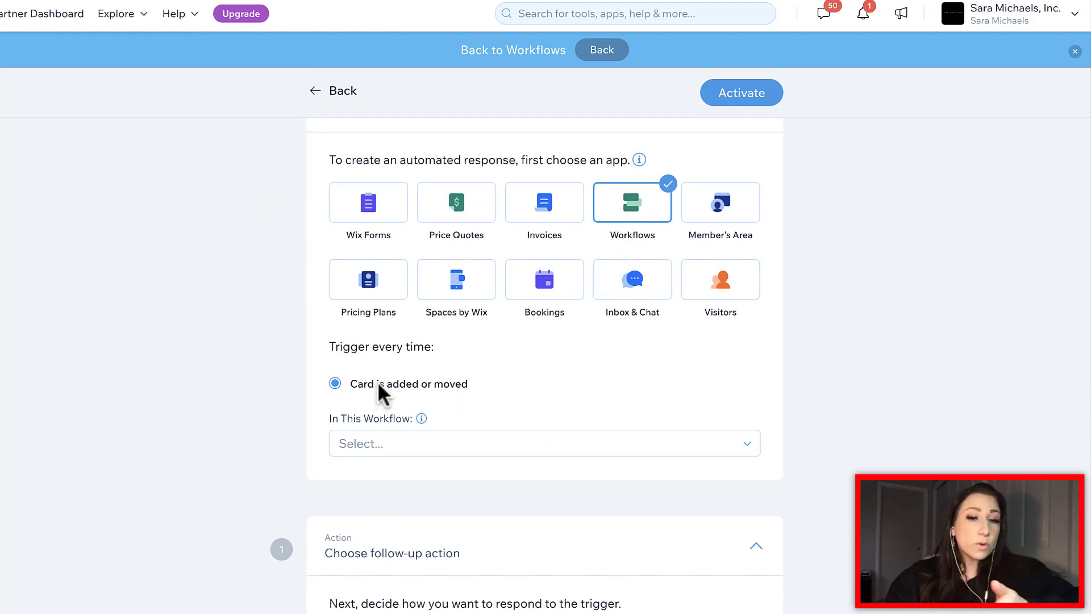
pyautogui.click(379, 453)
pyautogui.click(391, 471)
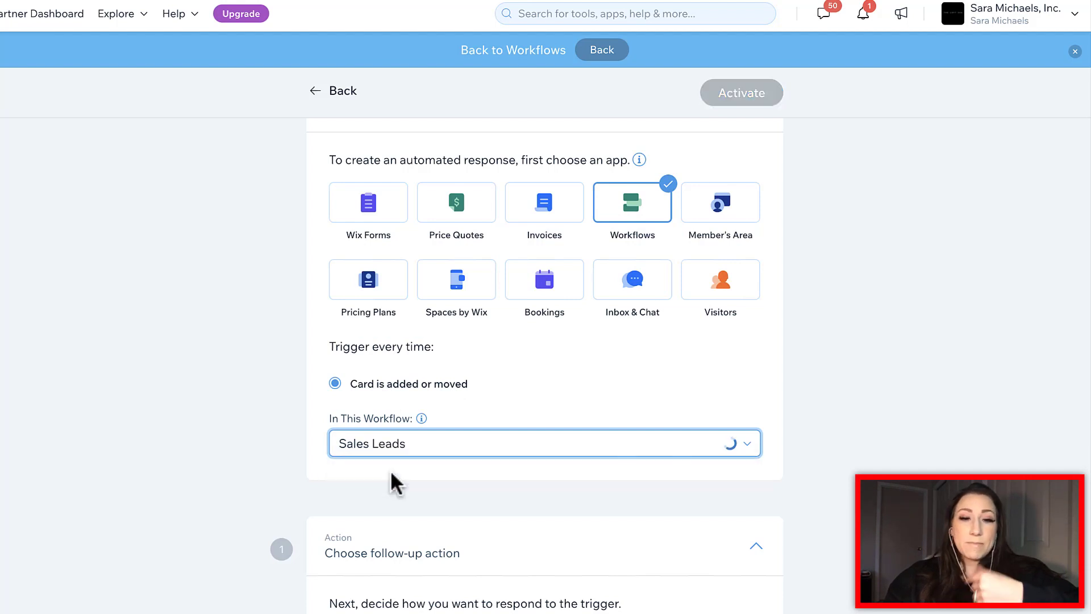
pyautogui.click(450, 514)
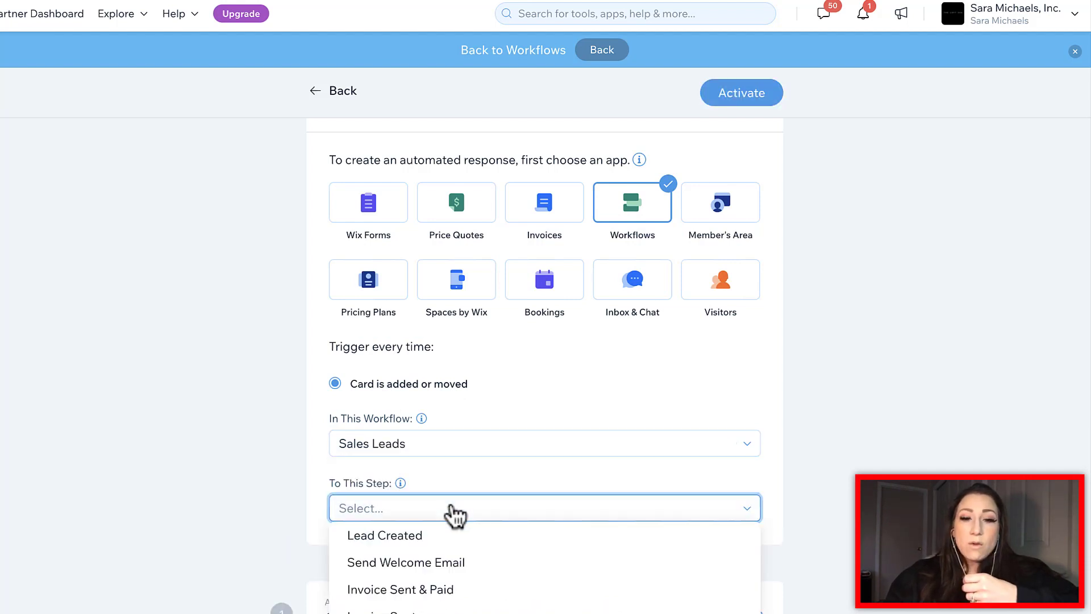
pyautogui.click(435, 564)
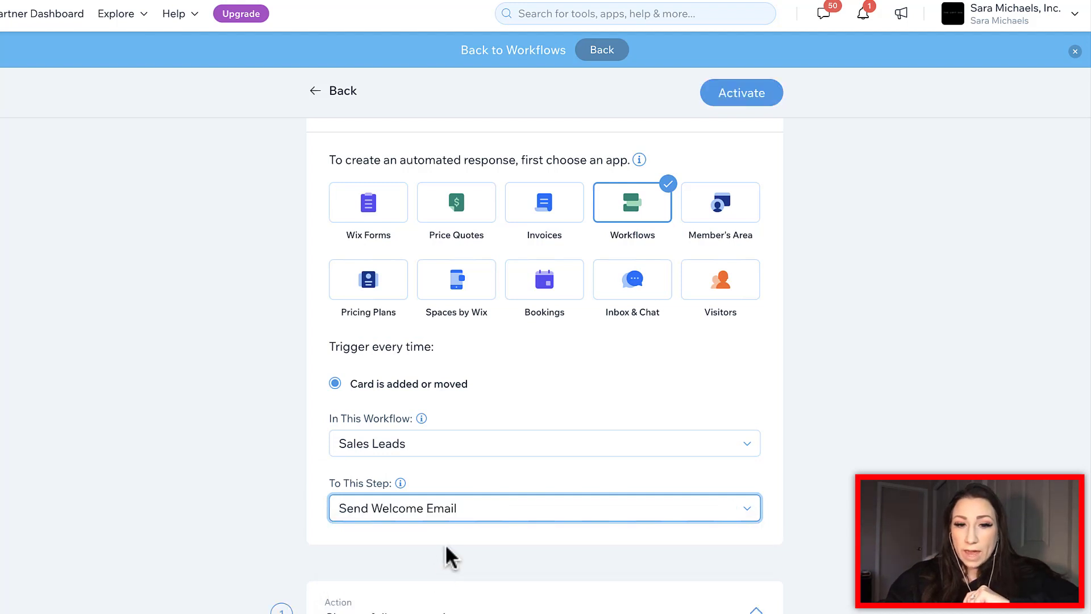
# Step: Choose Send email to contact as the follow-up action and look over its sender and email settings
pyautogui.scroll(-3, 445, 551)
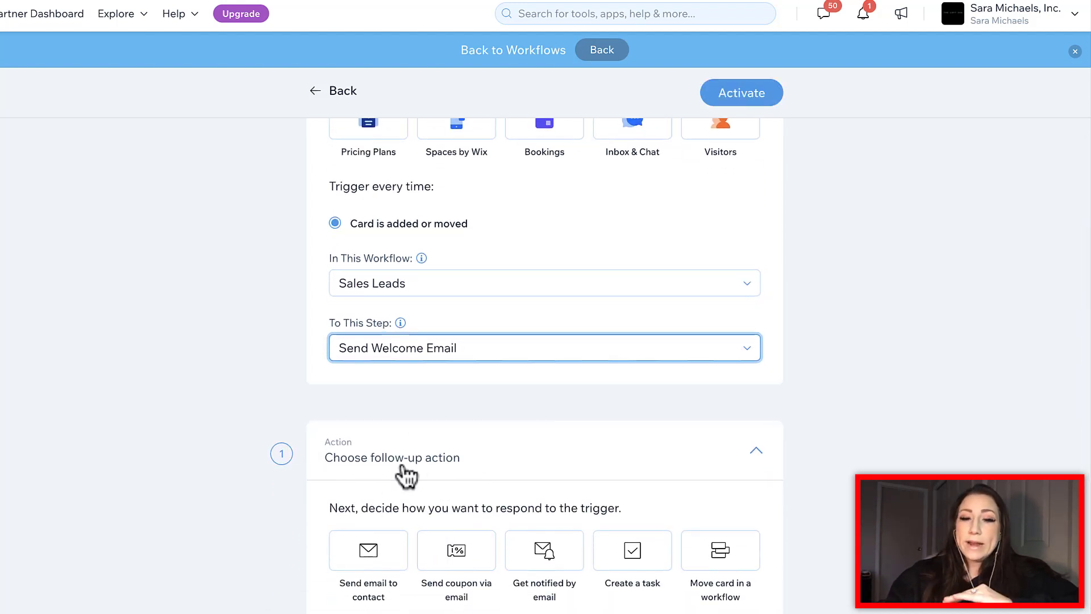
pyautogui.scroll(-3, 380, 475)
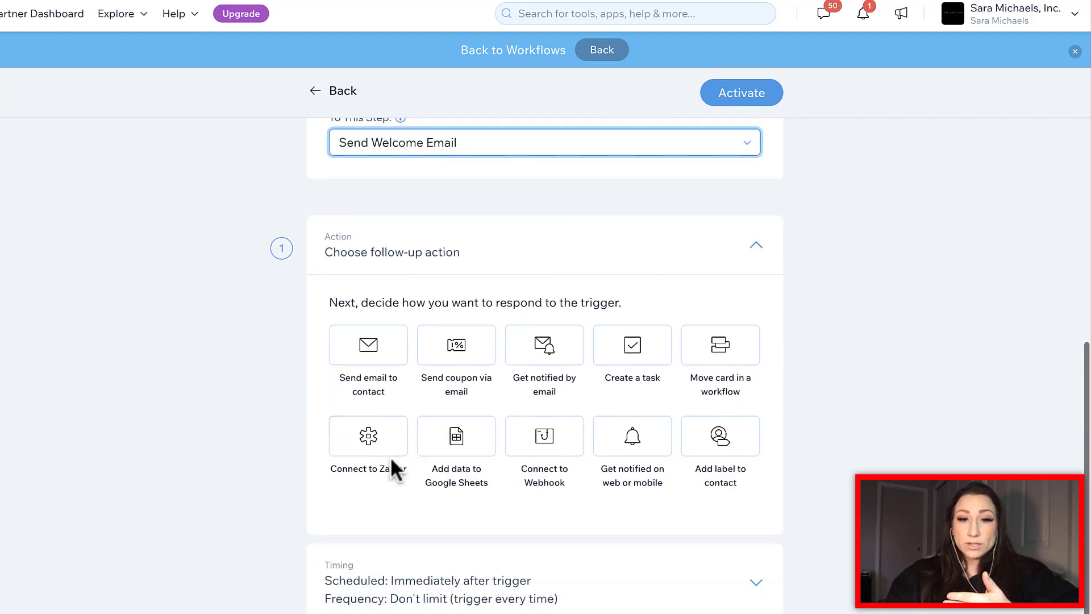
pyautogui.click(361, 354)
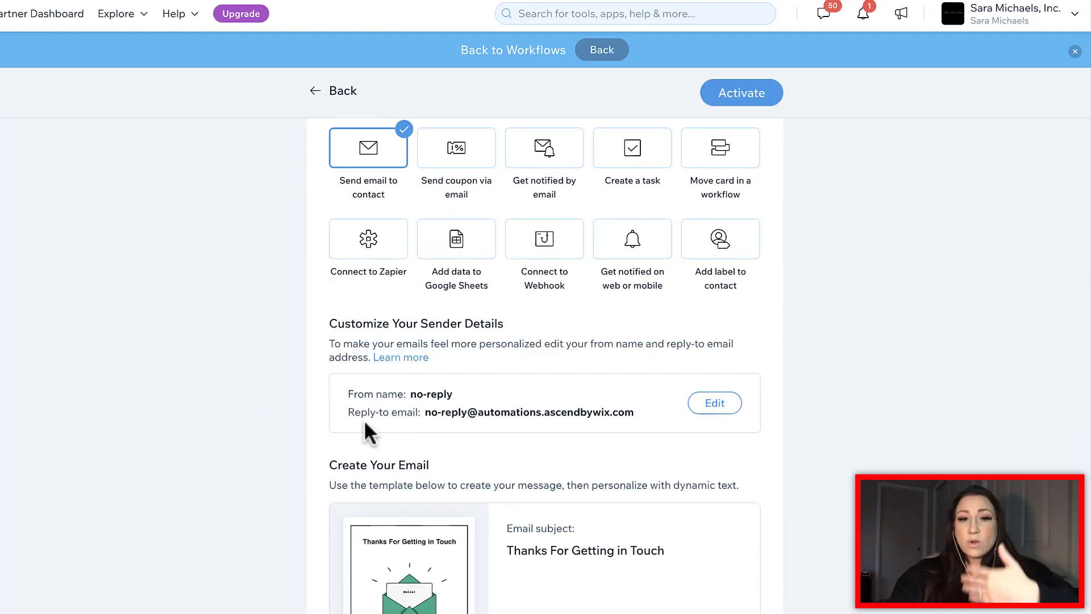
pyautogui.scroll(-3, 582, 462)
# Step: Change the automation's trigger to the Invoices app with the Invoice is paid event
pyautogui.scroll(15, 582, 462)
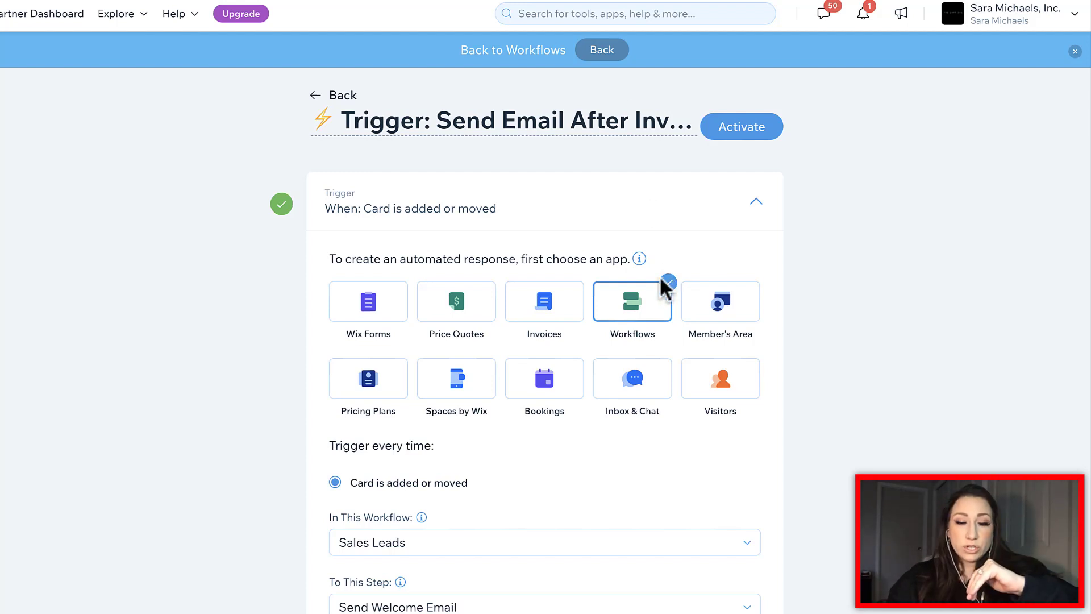
pyautogui.click(547, 301)
pyautogui.scroll(-4, 546, 310)
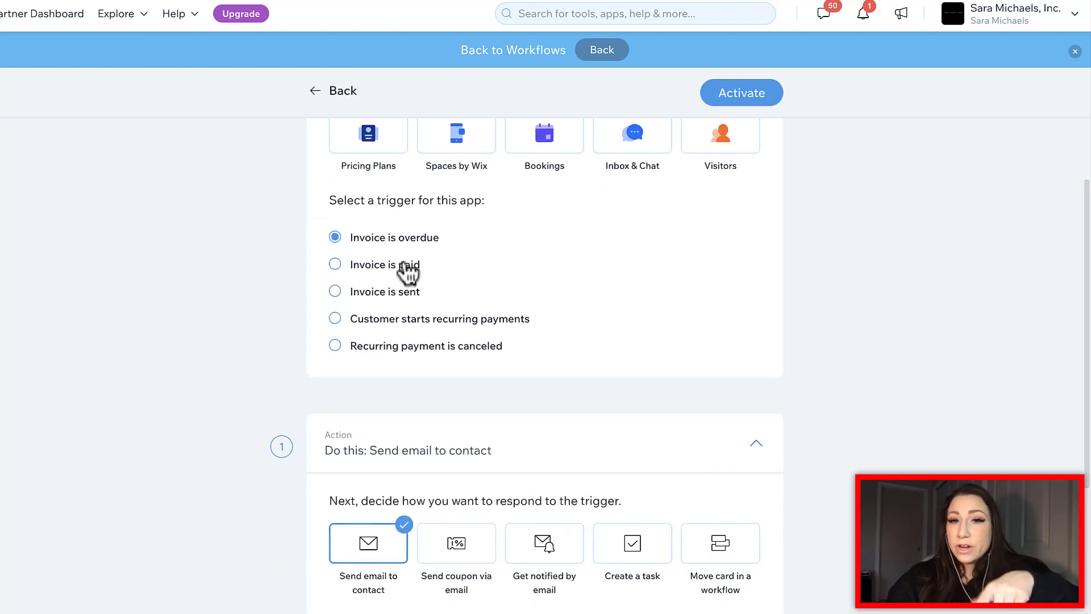
pyautogui.click(336, 264)
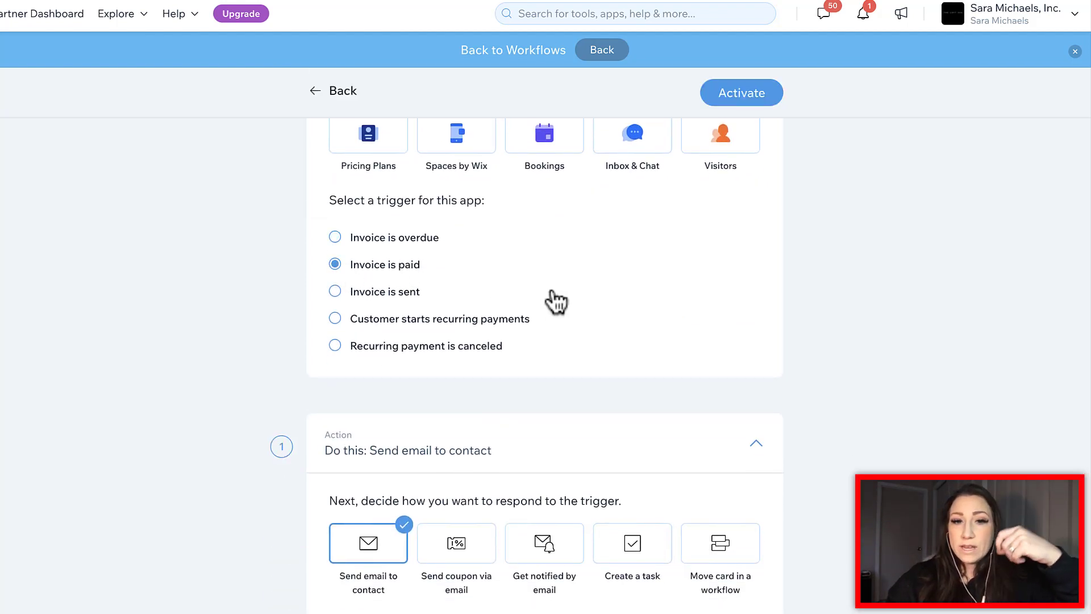
# Step: Try the follow-up actions Get notified by email and Add label to contact, and settle on Move card in a workflow
pyautogui.scroll(-3, 552, 293)
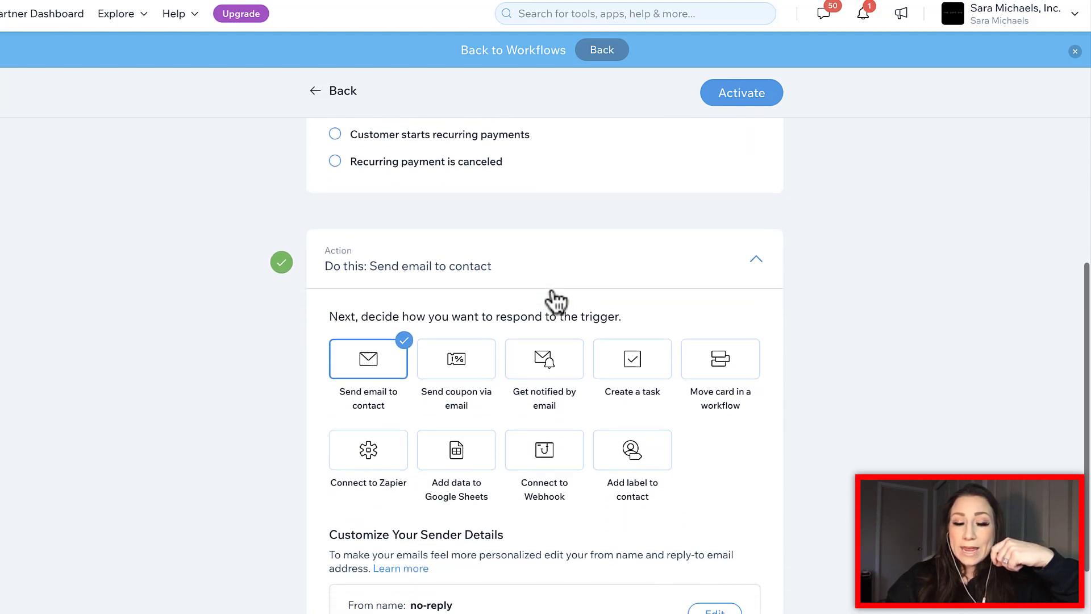
pyautogui.click(541, 362)
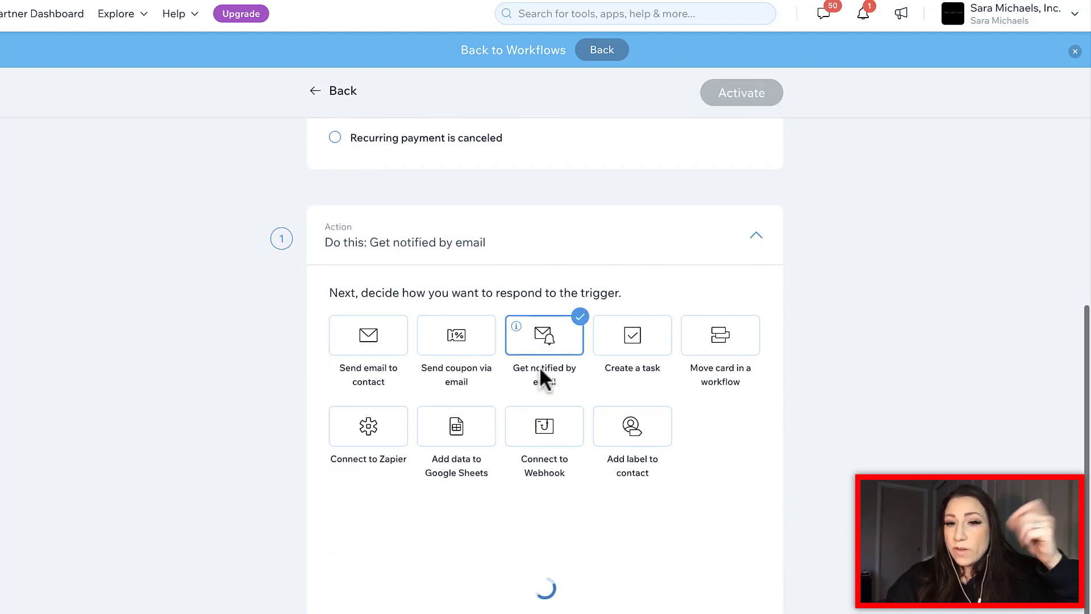
pyautogui.scroll(-3, 541, 375)
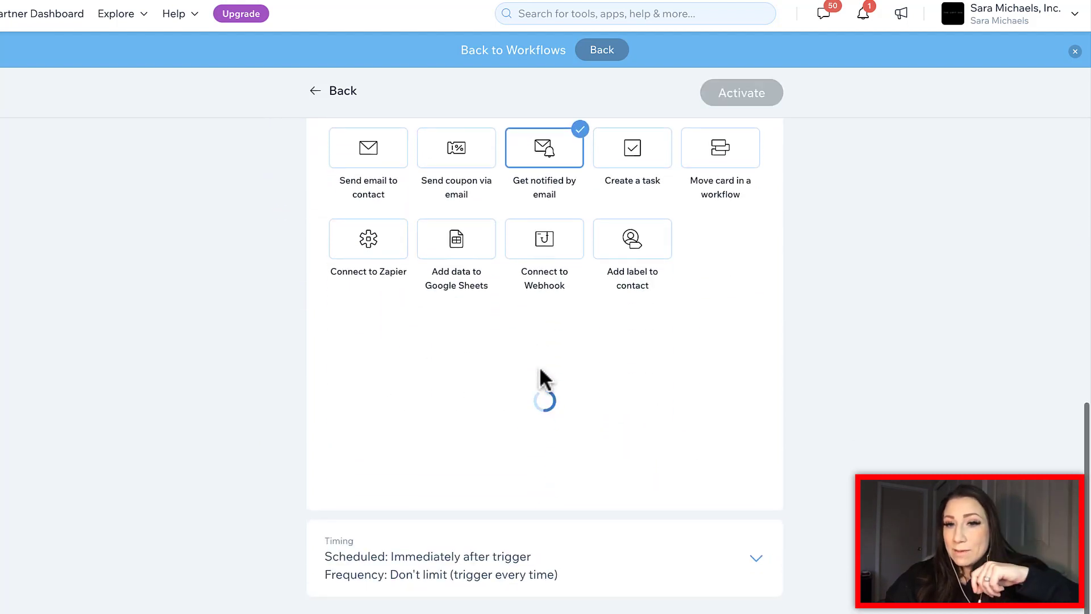
pyautogui.click(636, 242)
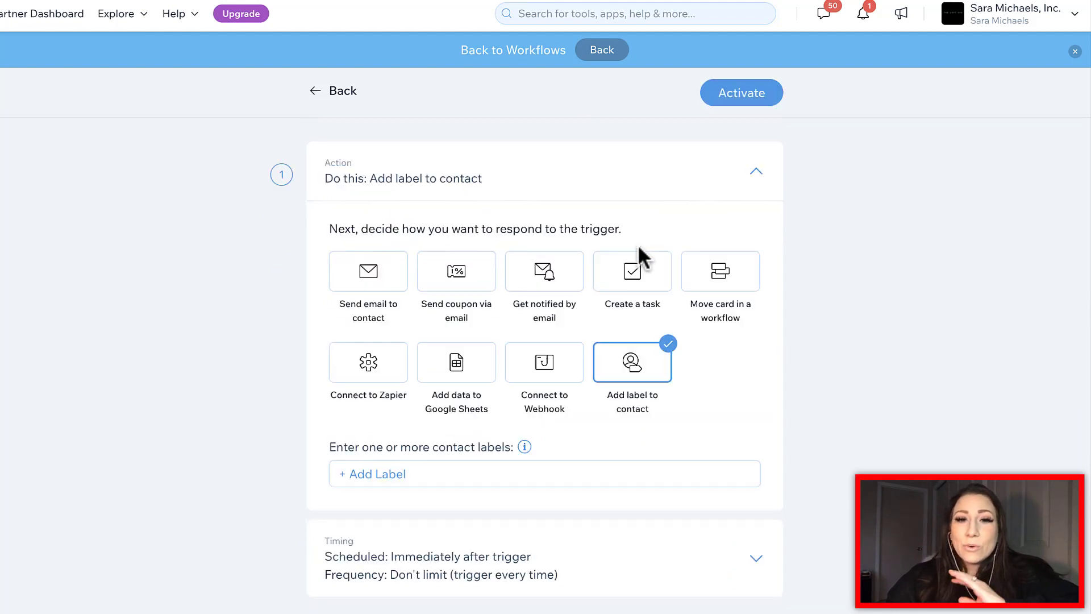
pyautogui.moveTo(605, 268)
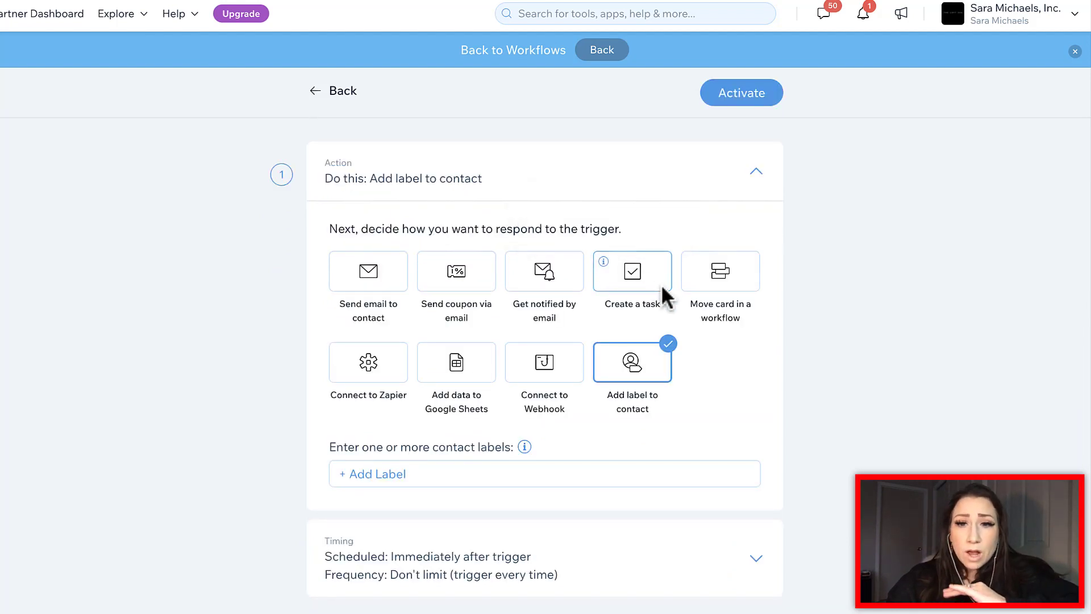
pyautogui.click(708, 265)
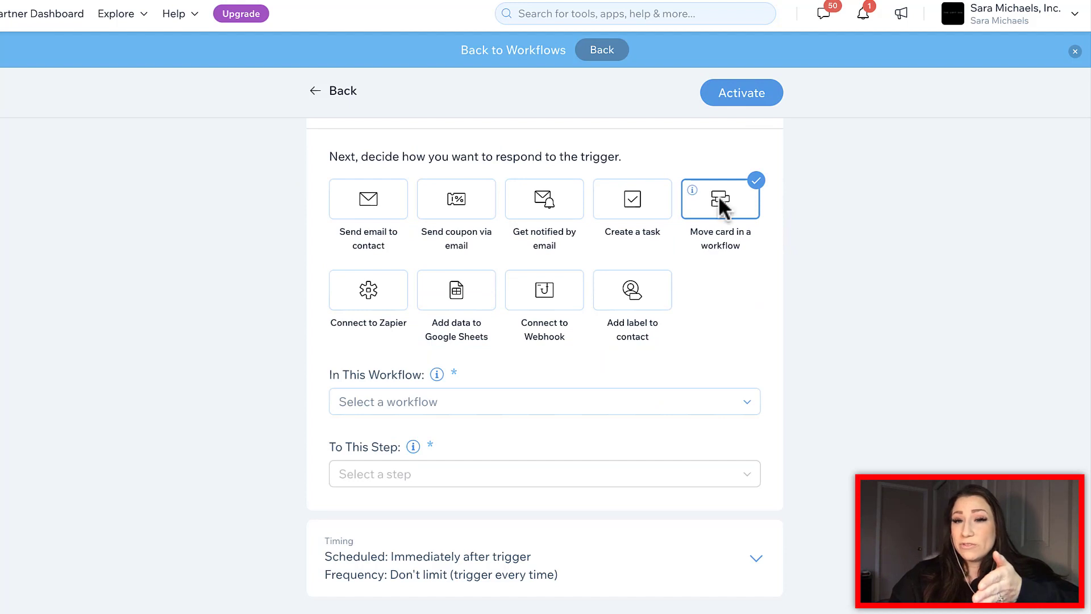
# Step: Look over the automation's trigger and action, and return to the Sales Leads workflow, discarding the automation
pyautogui.scroll(10, 718, 195)
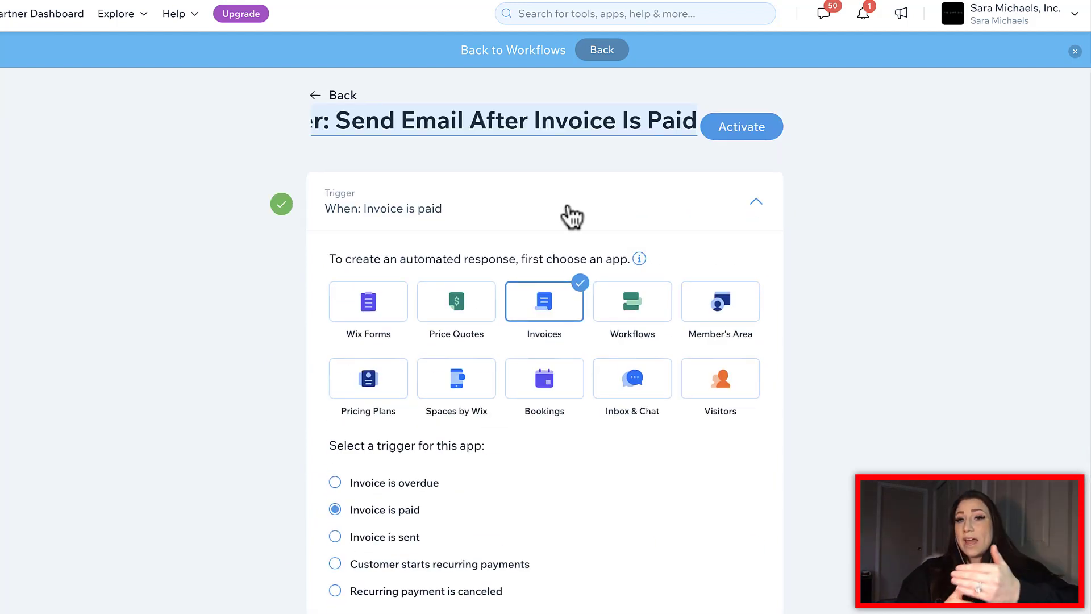
pyautogui.scroll(-8, 541, 303)
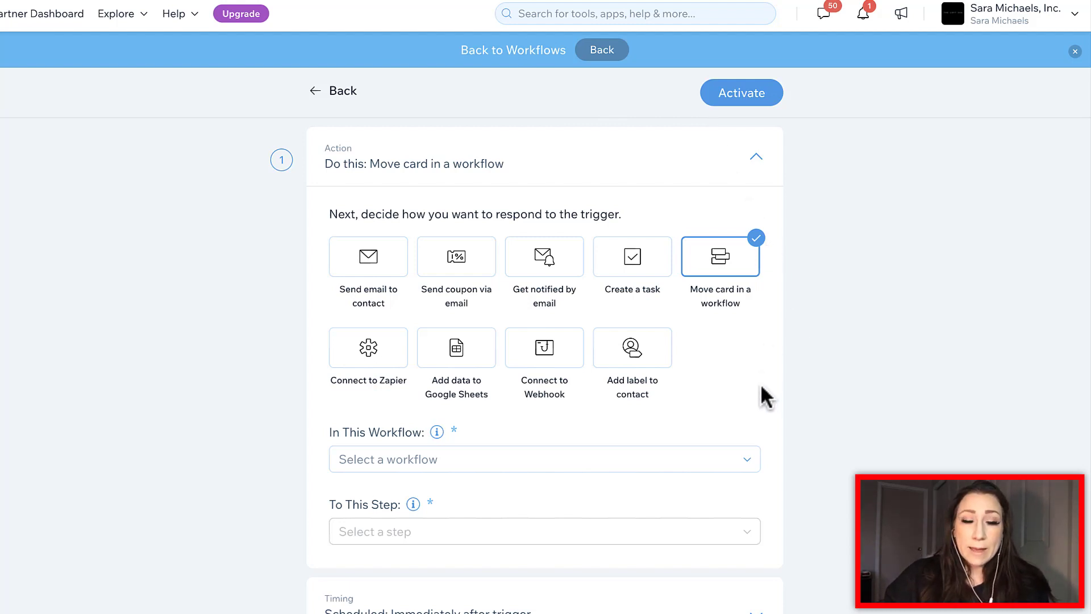
pyautogui.scroll(1, 761, 387)
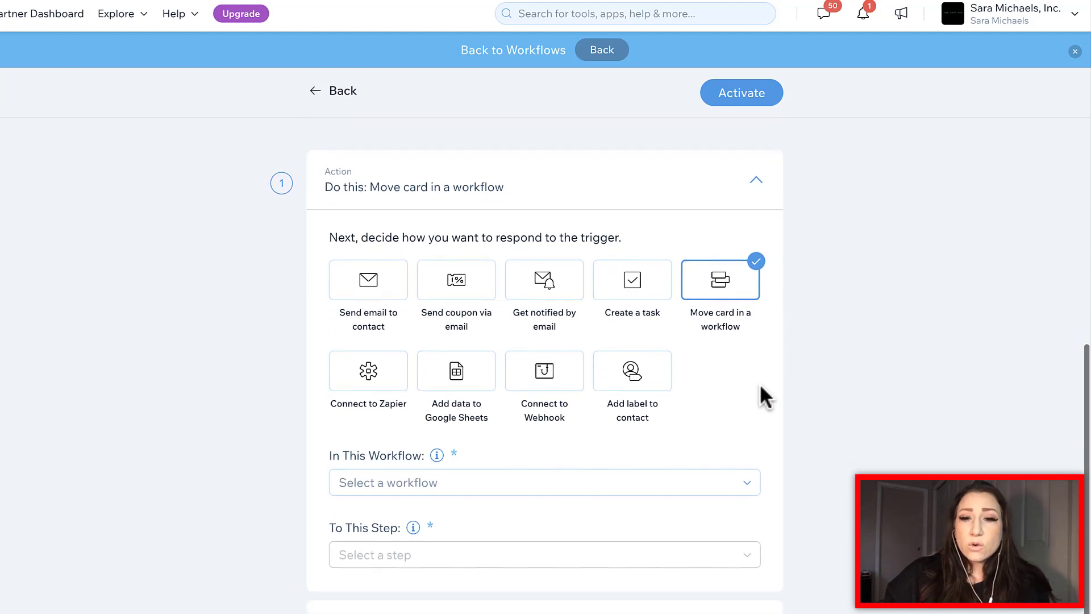
pyautogui.scroll(2, 760, 386)
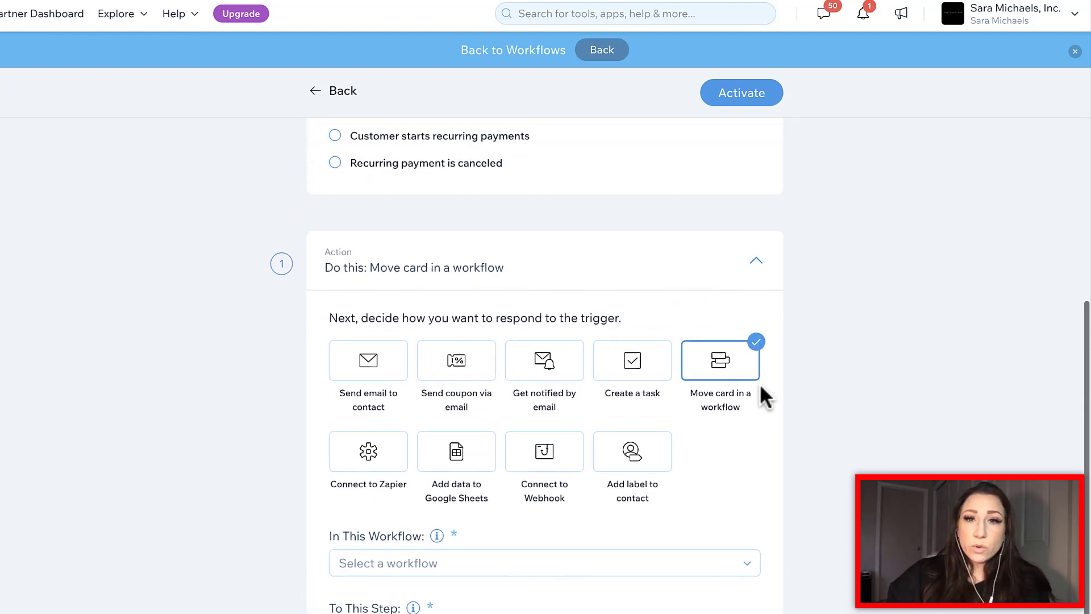
pyautogui.scroll(8, 761, 388)
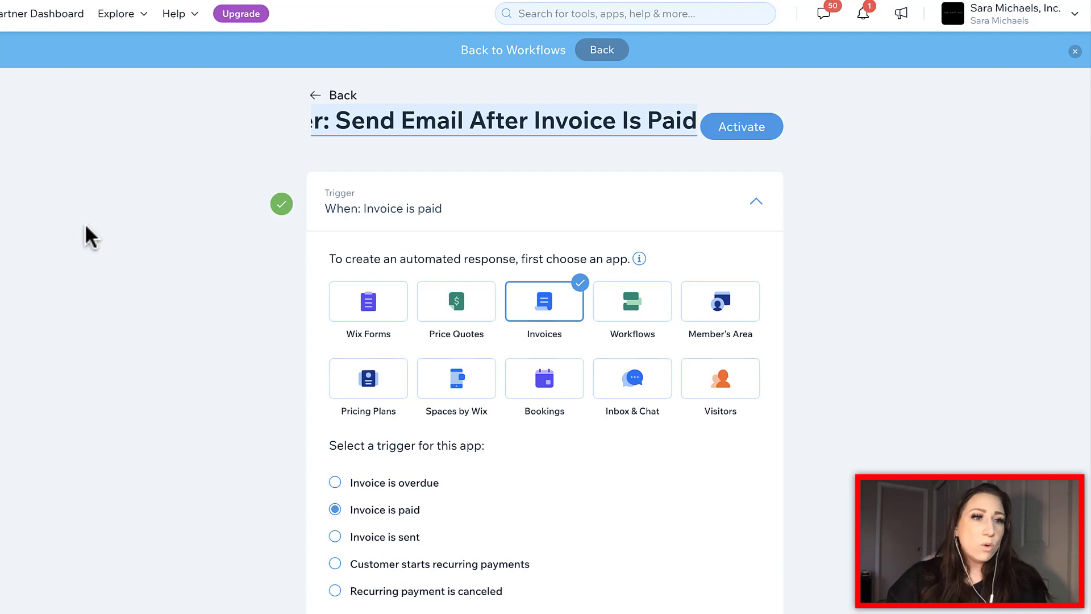
pyautogui.click(588, 49)
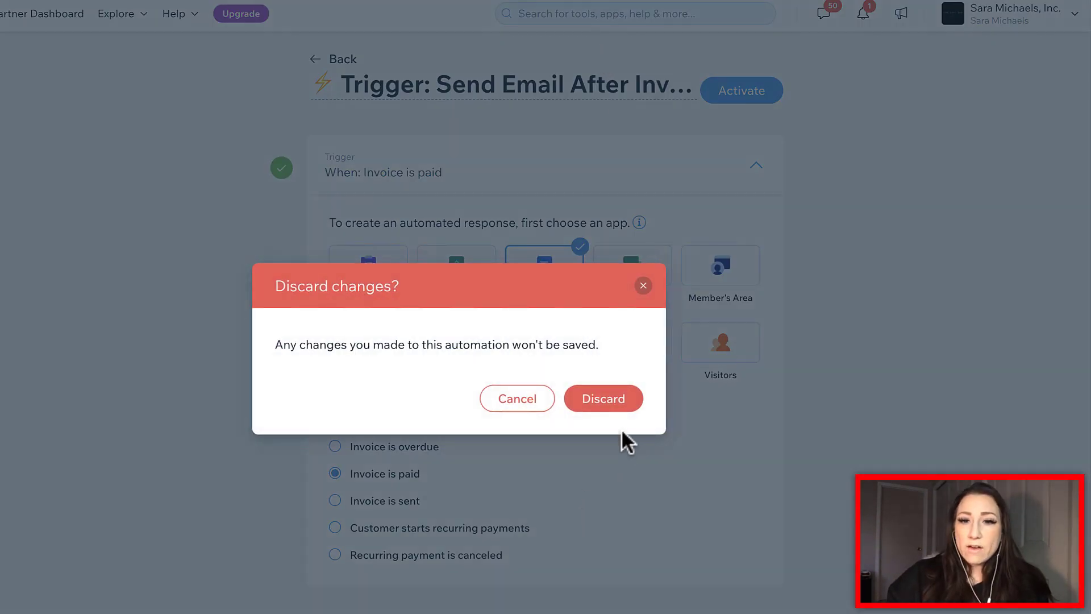
pyautogui.click(605, 407)
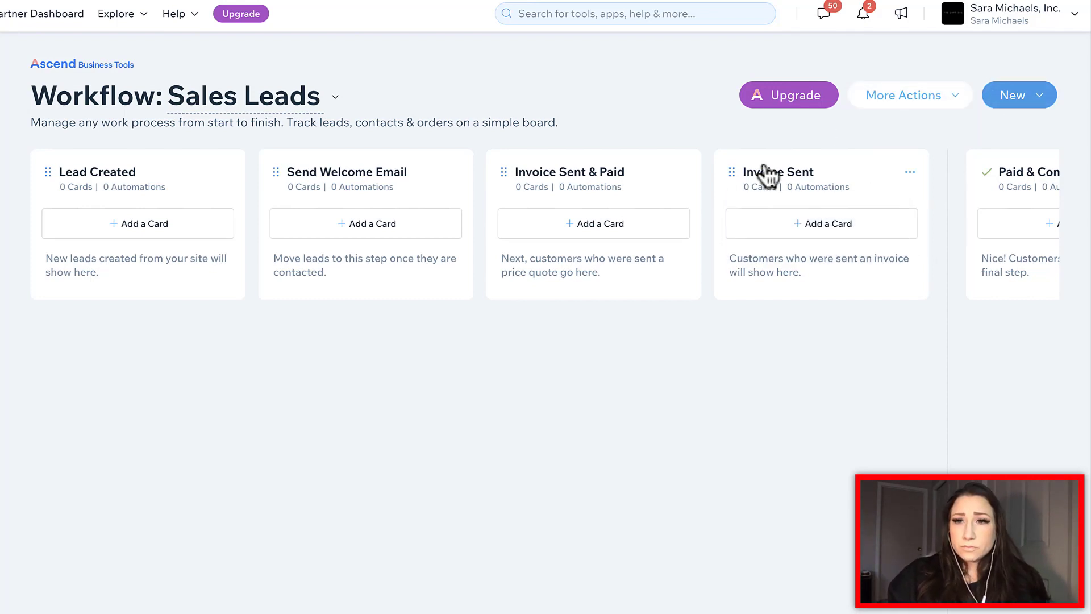
# Step: Check the options for adding to the Sales Leads workflow, and start a new automation from the Lead Created step
pyautogui.click(1026, 103)
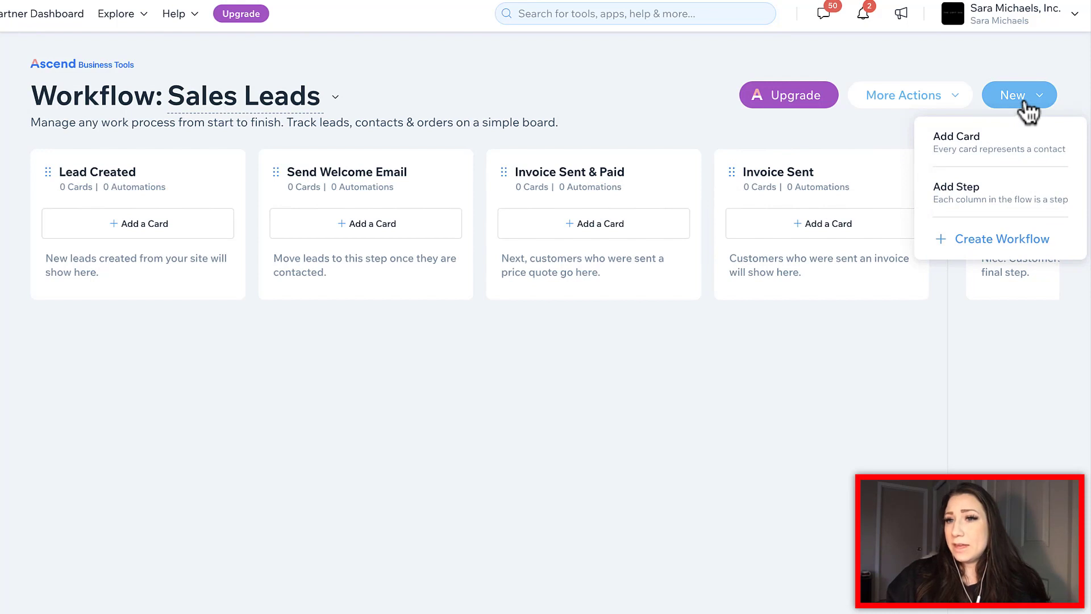
pyautogui.click(559, 98)
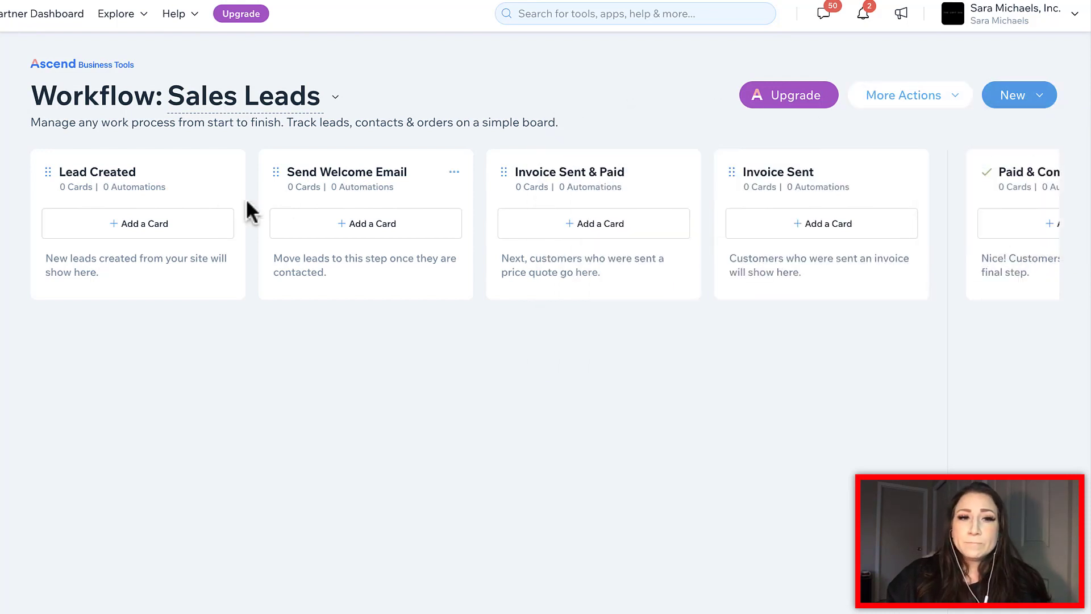
pyautogui.click(226, 172)
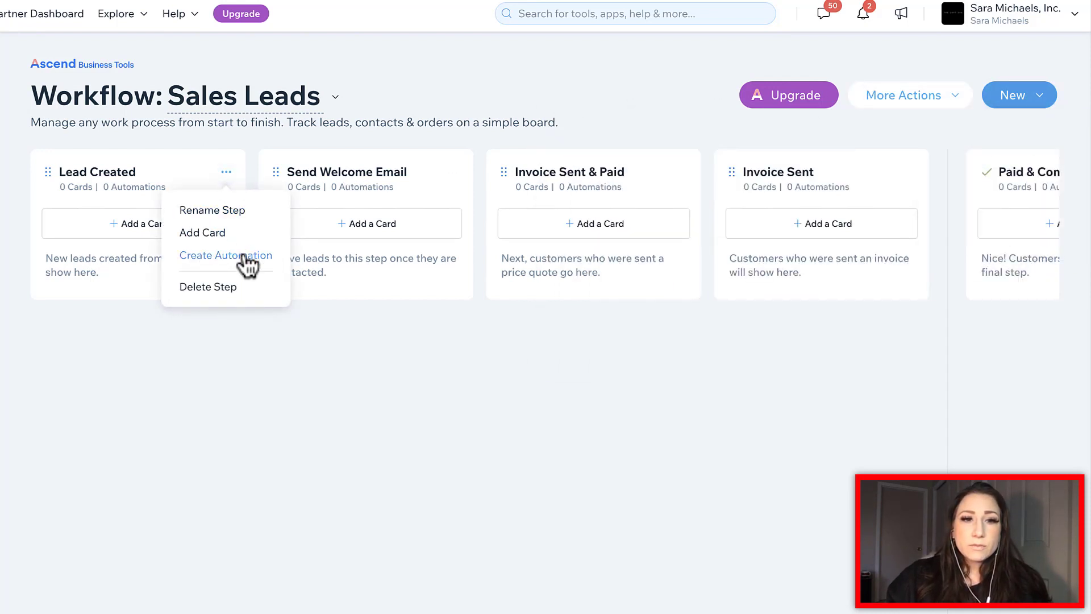
pyautogui.click(246, 258)
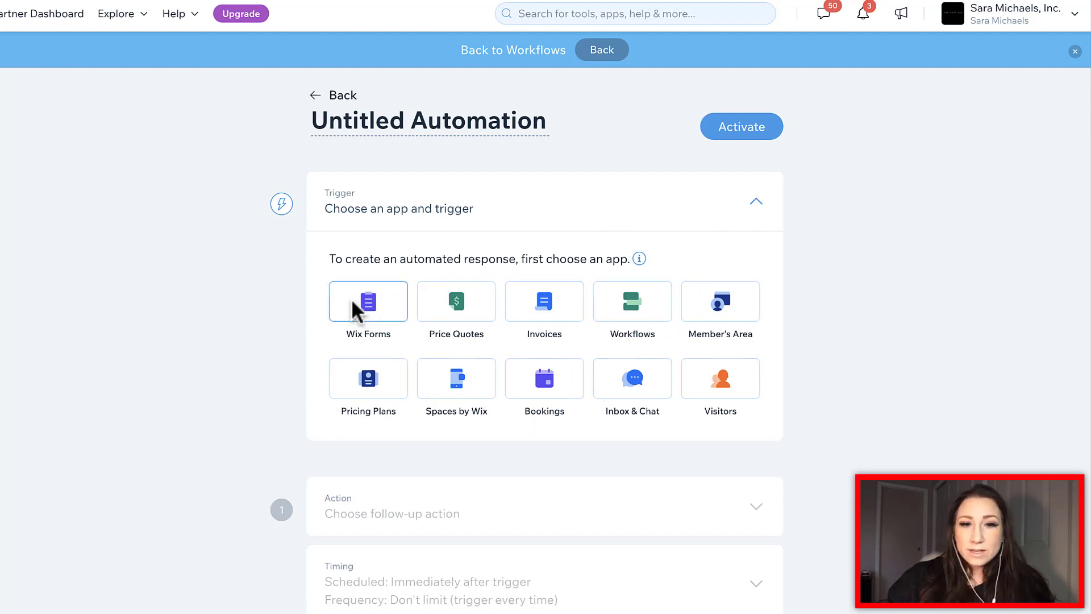
pyautogui.scroll(-1, 690, 305)
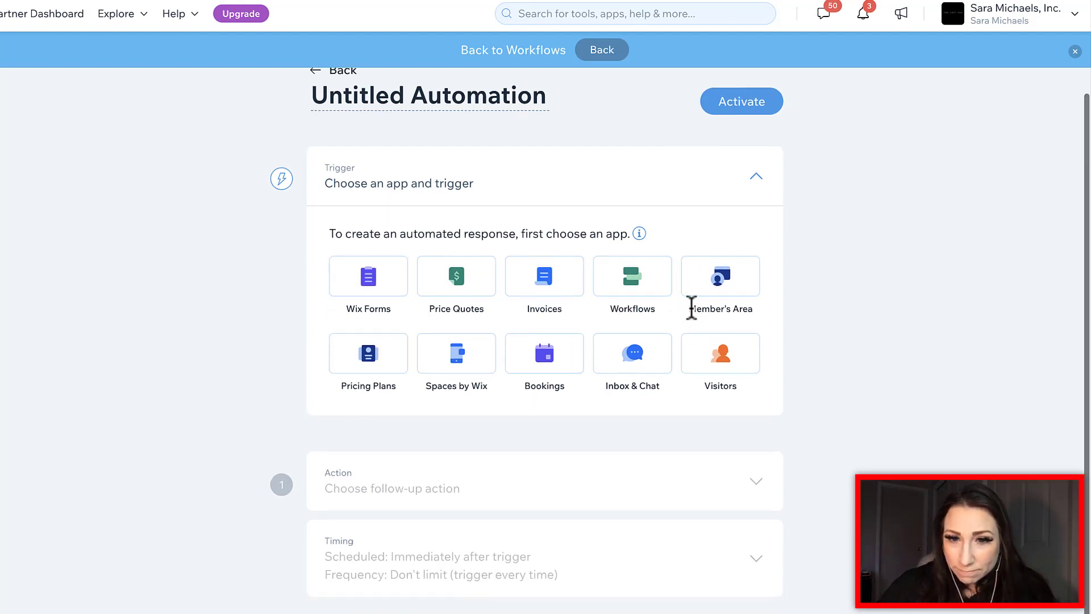
pyautogui.scroll(1, 690, 307)
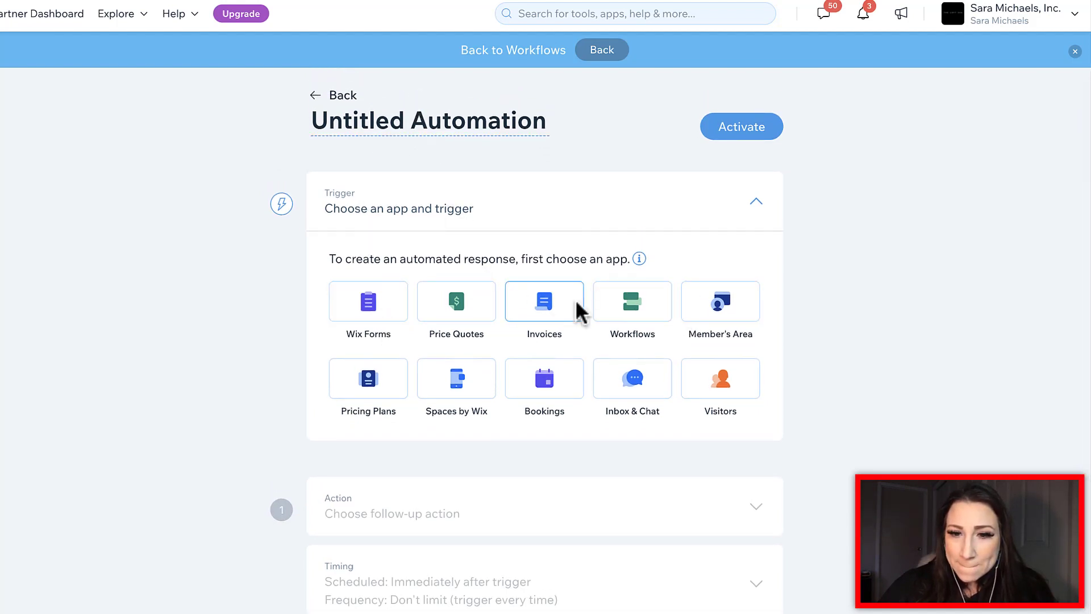
# Step: Try Pricing Plans as the automation's trigger app and look over its trigger event and the available follow-up actions
pyautogui.click(366, 382)
pyautogui.scroll(-3, 510, 358)
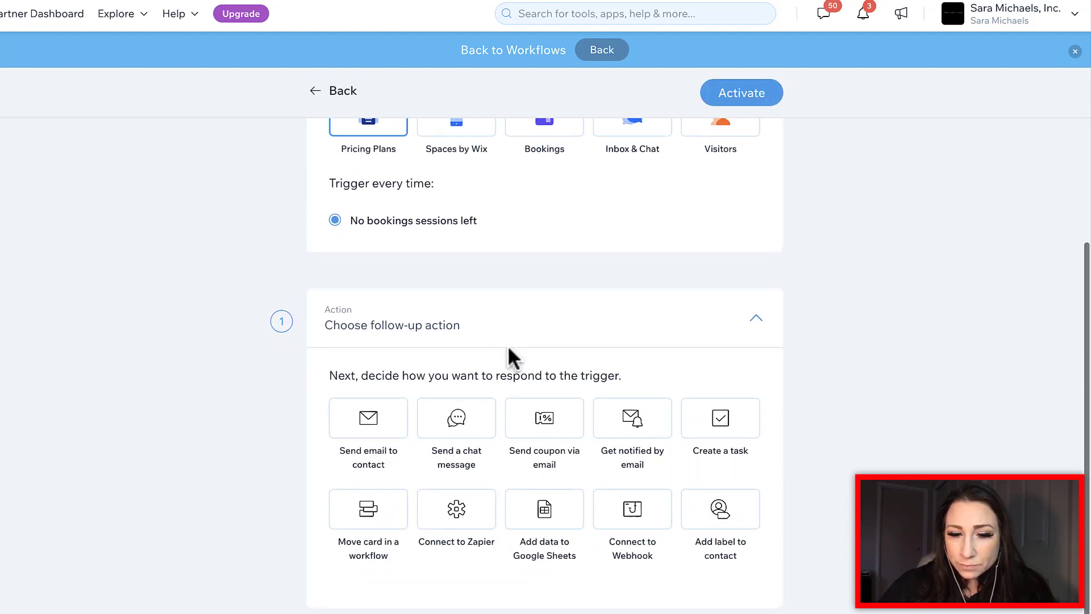
pyautogui.scroll(5, 595, 357)
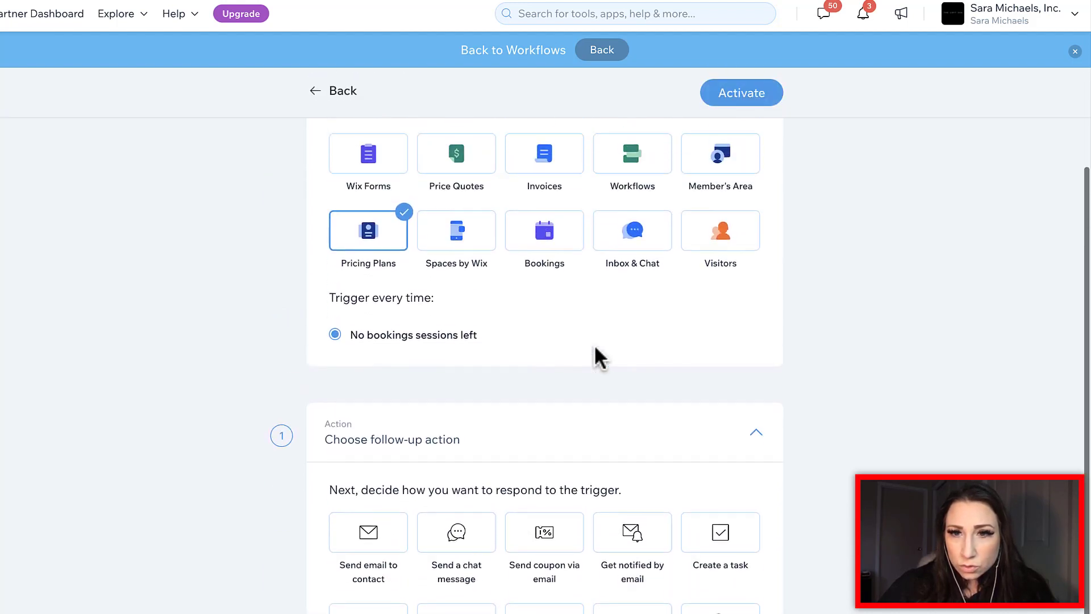
# Step: Change the automation's trigger app to Workflows with the Card is added or moved event, and review the follow-up actions
pyautogui.click(628, 300)
pyautogui.scroll(-3, 604, 212)
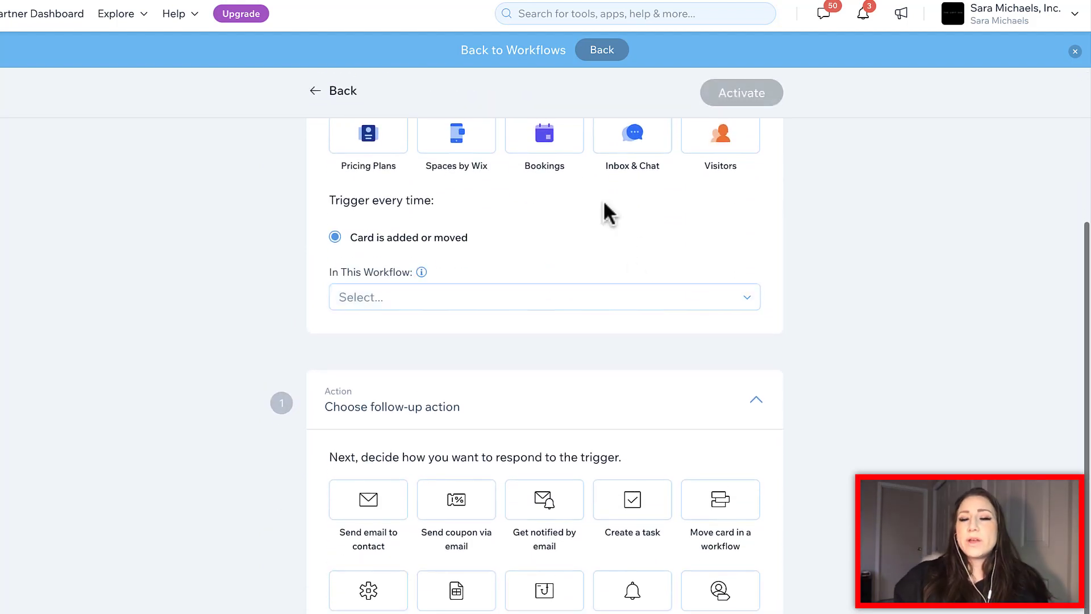
pyautogui.scroll(5, 602, 200)
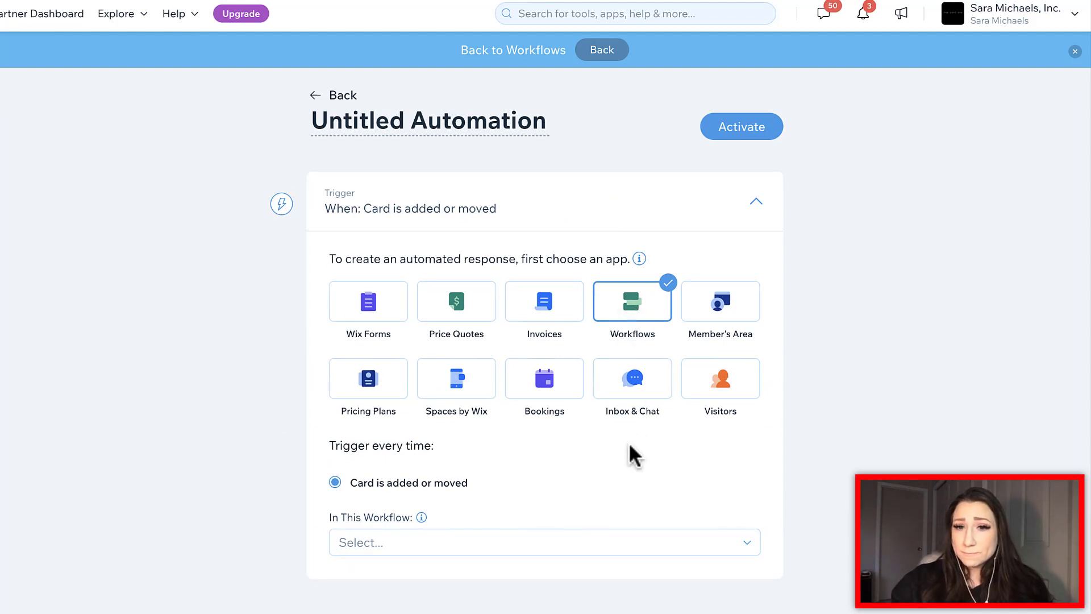
pyautogui.scroll(-5, 629, 445)
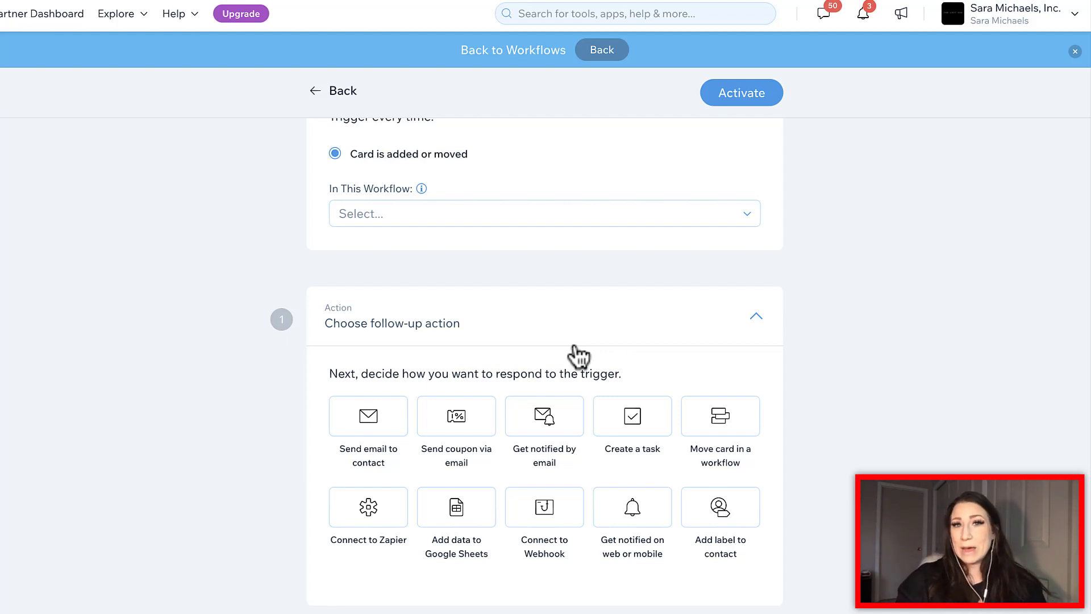
pyautogui.scroll(6, 578, 355)
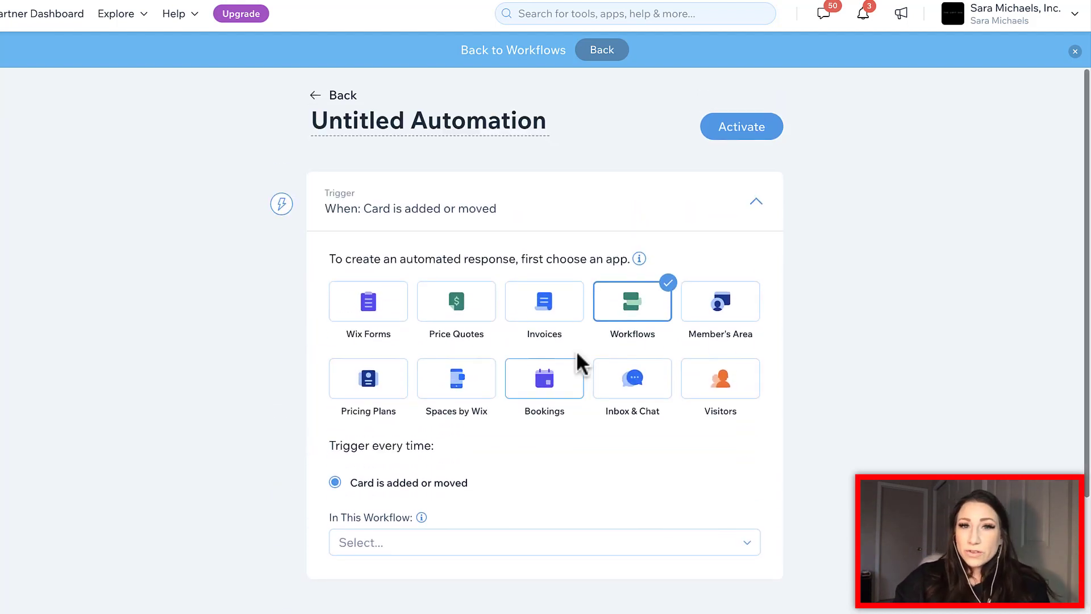